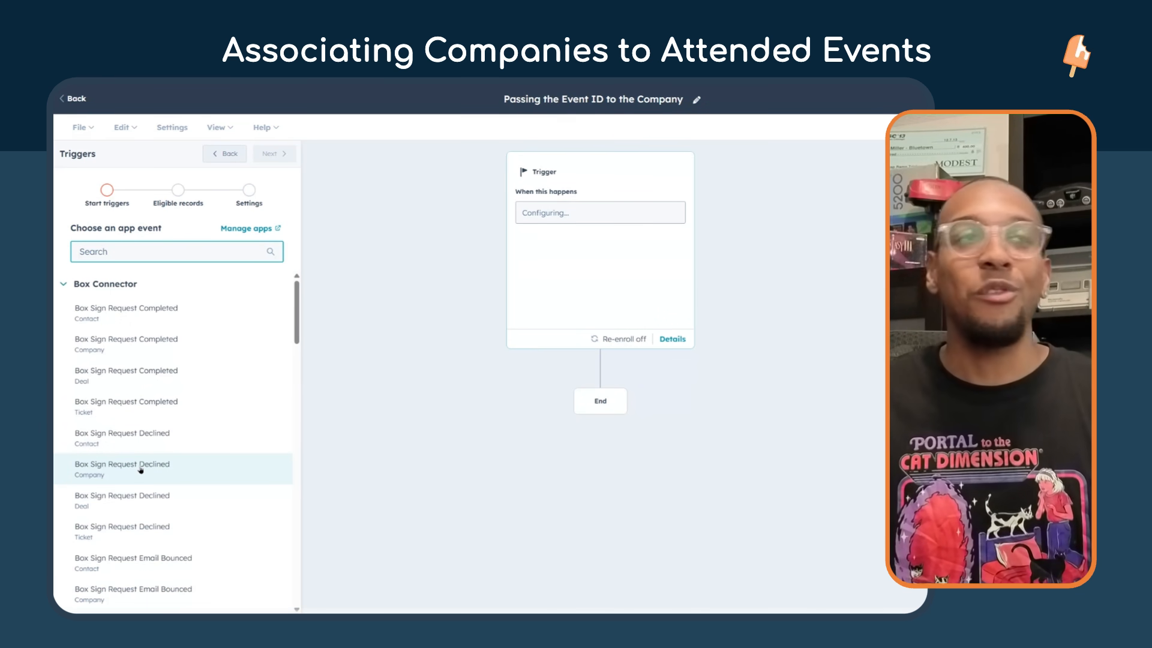
Set the workflow's start trigger to the event•hapily app event Event Check In (Contact).
{"action": "scroll", "coordinate": [204, 336], "scroll_direction": "down", "scroll_amount": 5}
{"action": "scroll", "coordinate": [120, 312], "scroll_direction": "up", "scroll_amount": 5}
{"action": "left_click", "coordinate": [64, 285]}
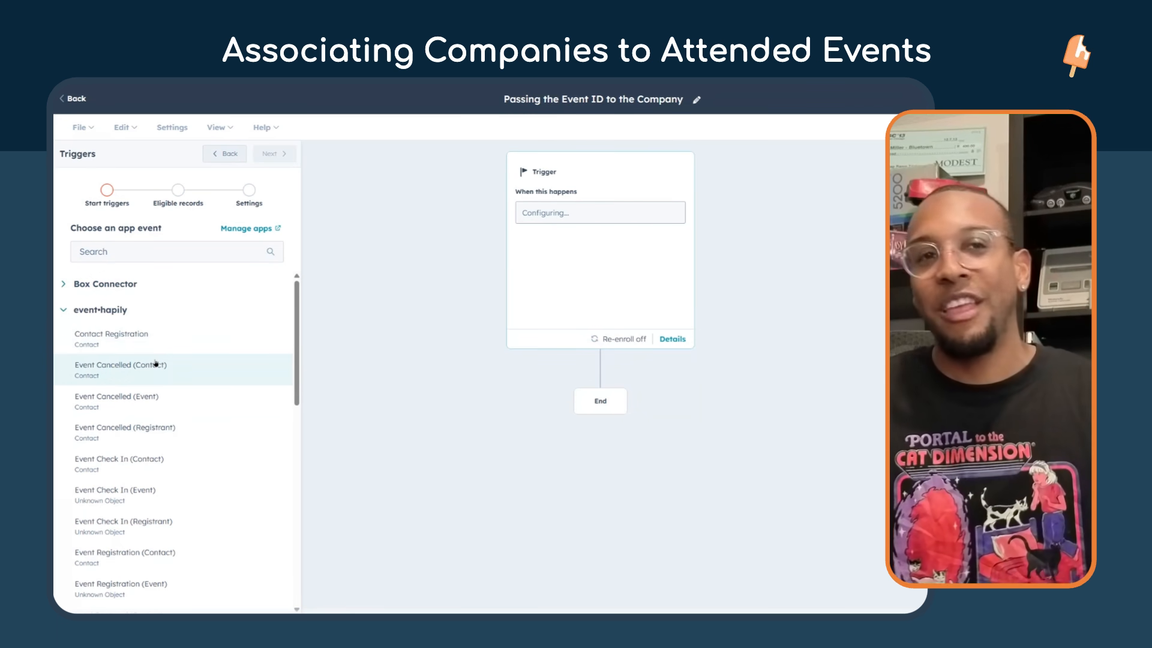
{"action": "left_click", "coordinate": [198, 472]}
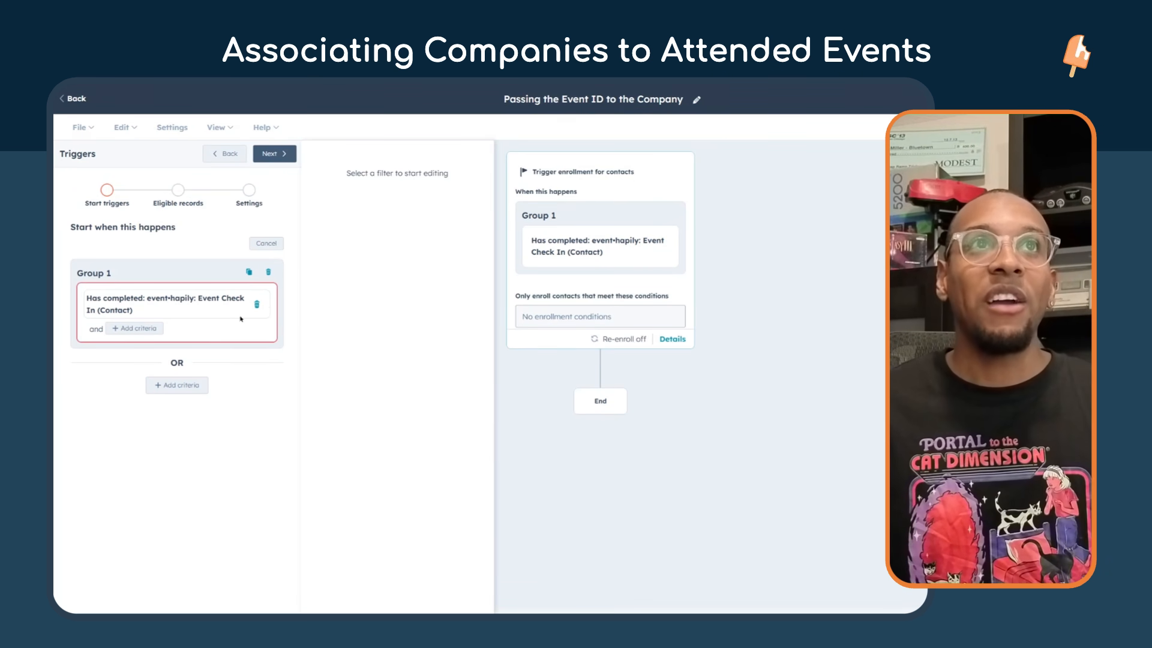
Leave the enrollment conditions empty, allow contacts to re-enroll, and save the trigger.
{"action": "left_click", "coordinate": [274, 155]}
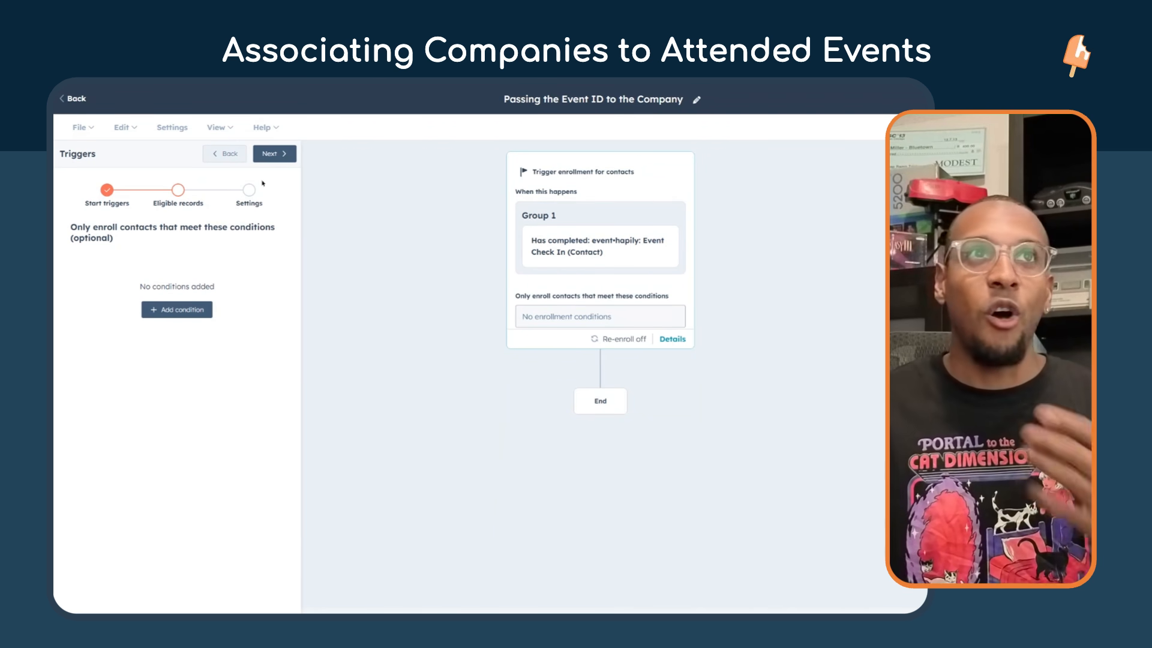
{"action": "left_click", "coordinate": [267, 158]}
{"action": "left_click", "coordinate": [259, 262]}
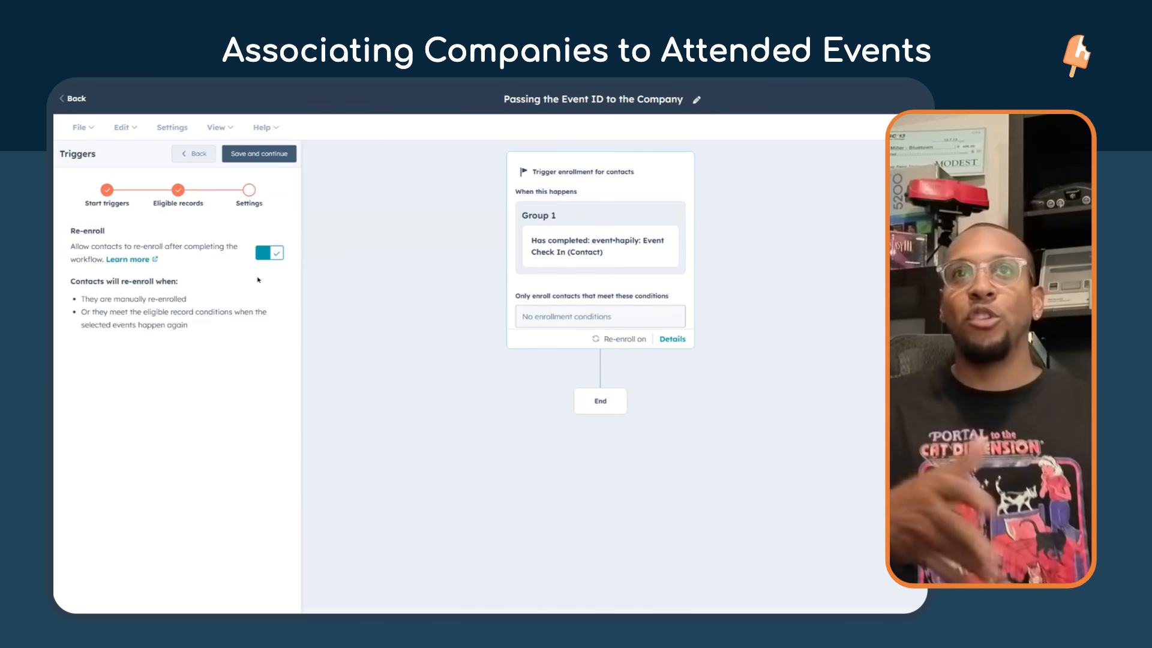
{"action": "left_click", "coordinate": [266, 163]}
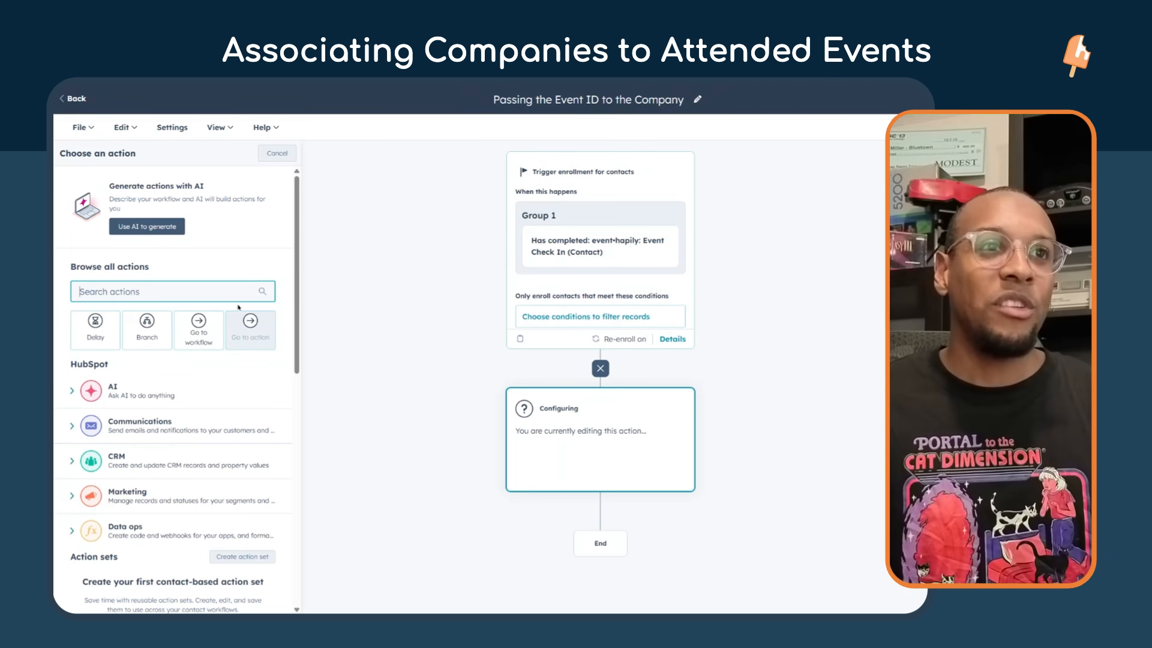
Search the actions for "edit" and add an Edit record action after the trigger.
{"action": "scroll", "coordinate": [156, 389], "scroll_direction": "down", "scroll_amount": 1}
{"action": "scroll", "coordinate": [156, 389], "scroll_direction": "up", "scroll_amount": 1}
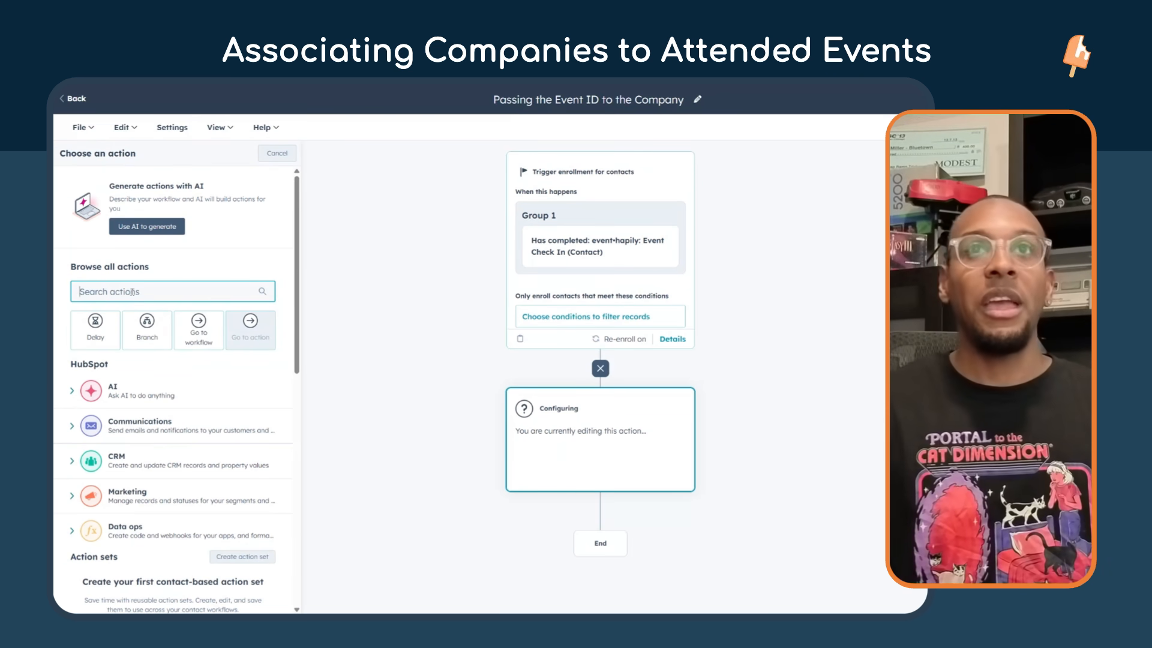
{"action": "type", "text": "edit"}
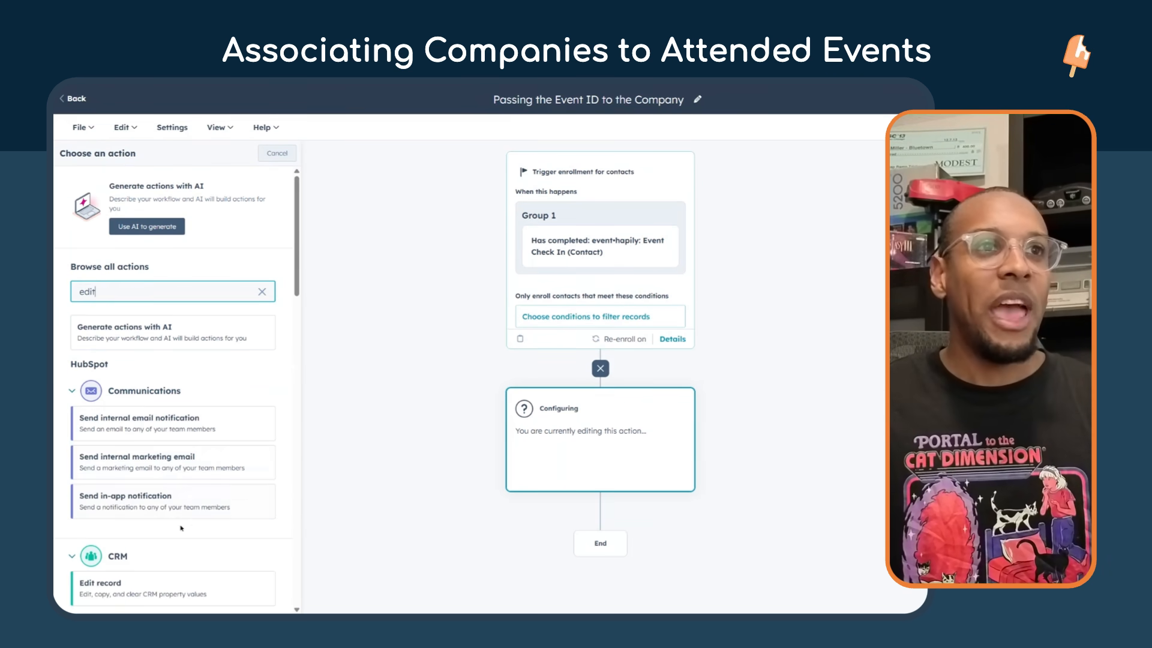
{"action": "scroll", "coordinate": [180, 529], "scroll_direction": "down", "scroll_amount": 2}
{"action": "left_click", "coordinate": [174, 479]}
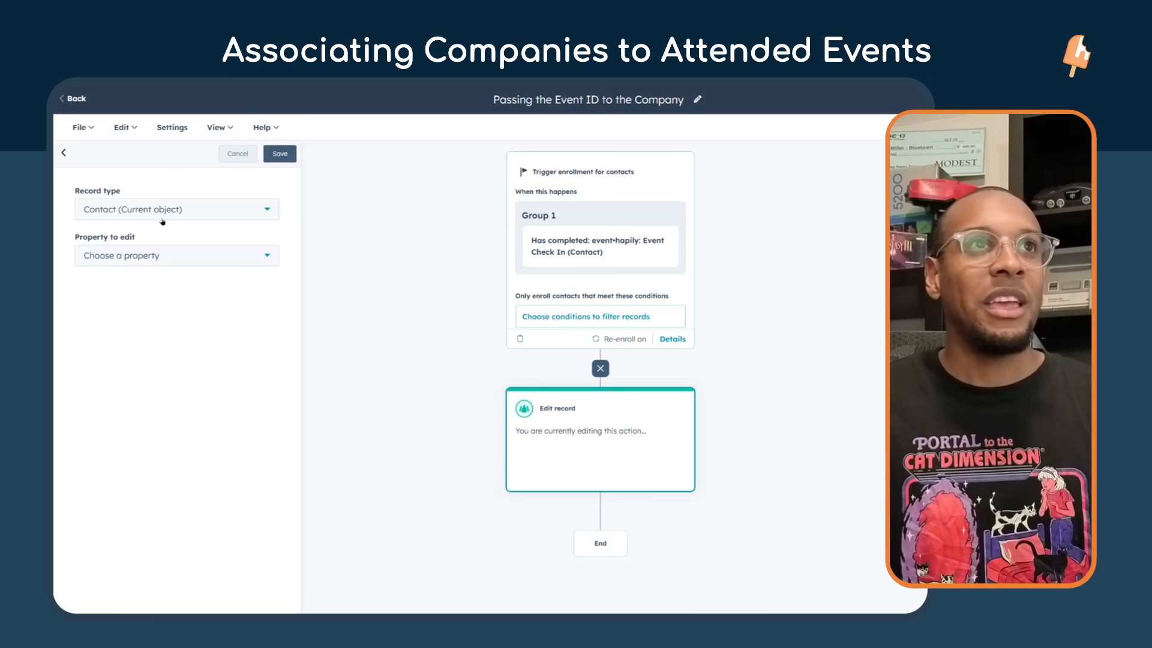
Set the action's record type to Company (Associated object) and its association to Primary.
{"action": "left_click", "coordinate": [166, 210]}
{"action": "scroll", "coordinate": [154, 345], "scroll_direction": "down", "scroll_amount": 5}
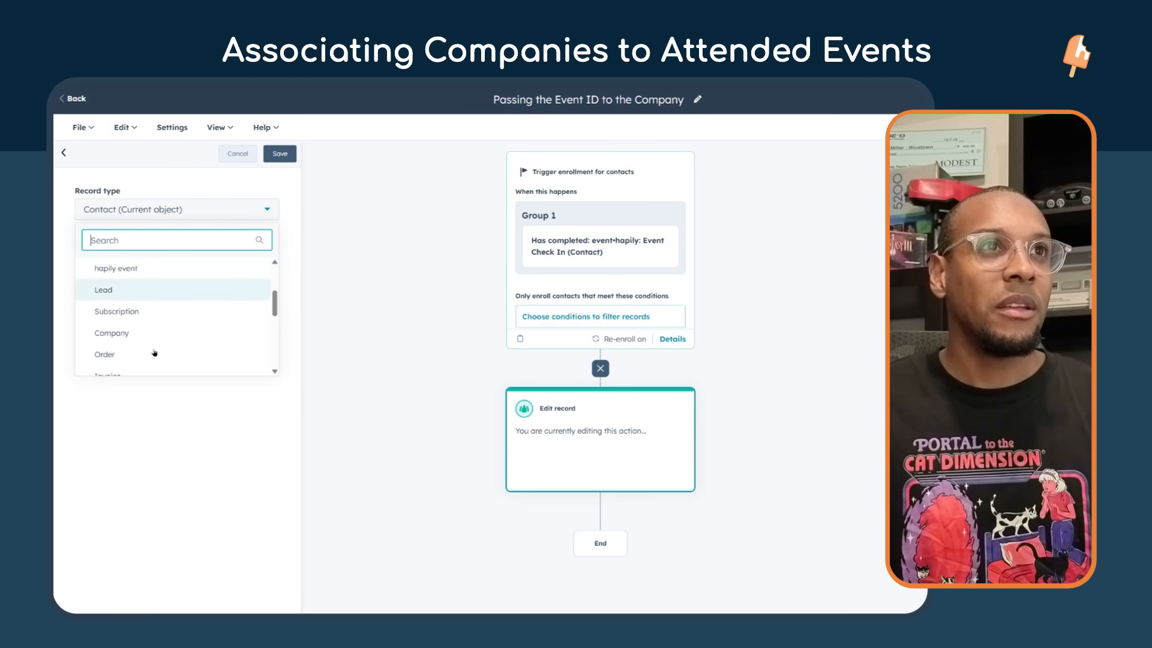
{"action": "left_click", "coordinate": [149, 280]}
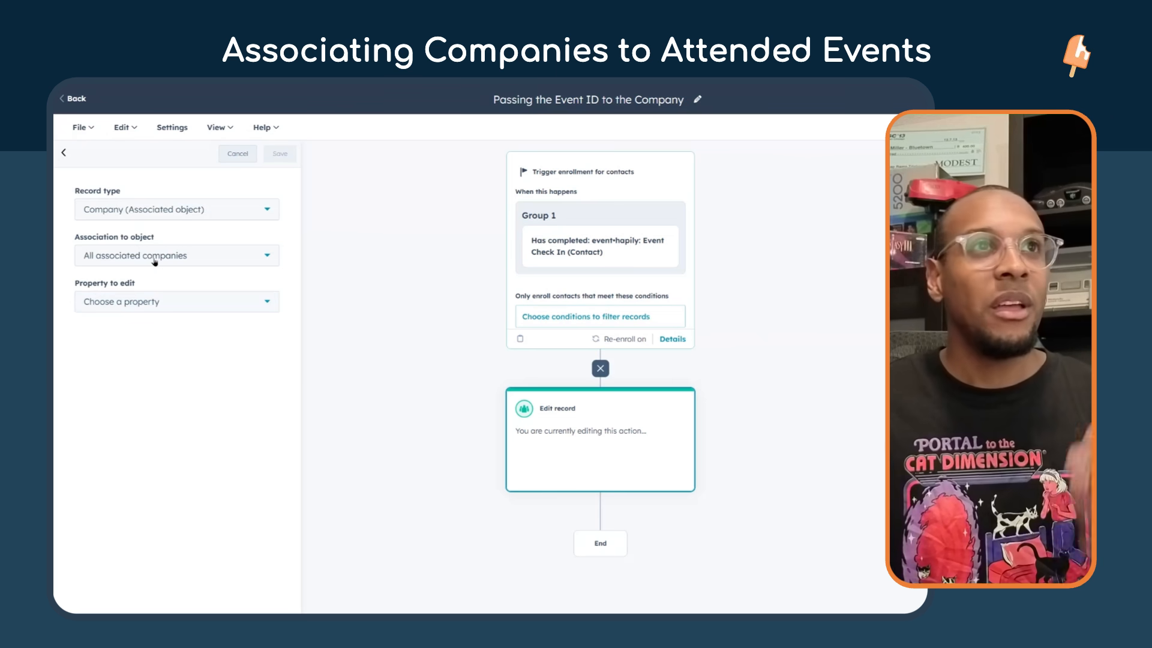
{"action": "left_click", "coordinate": [154, 262]}
{"action": "left_click", "coordinate": [152, 339]}
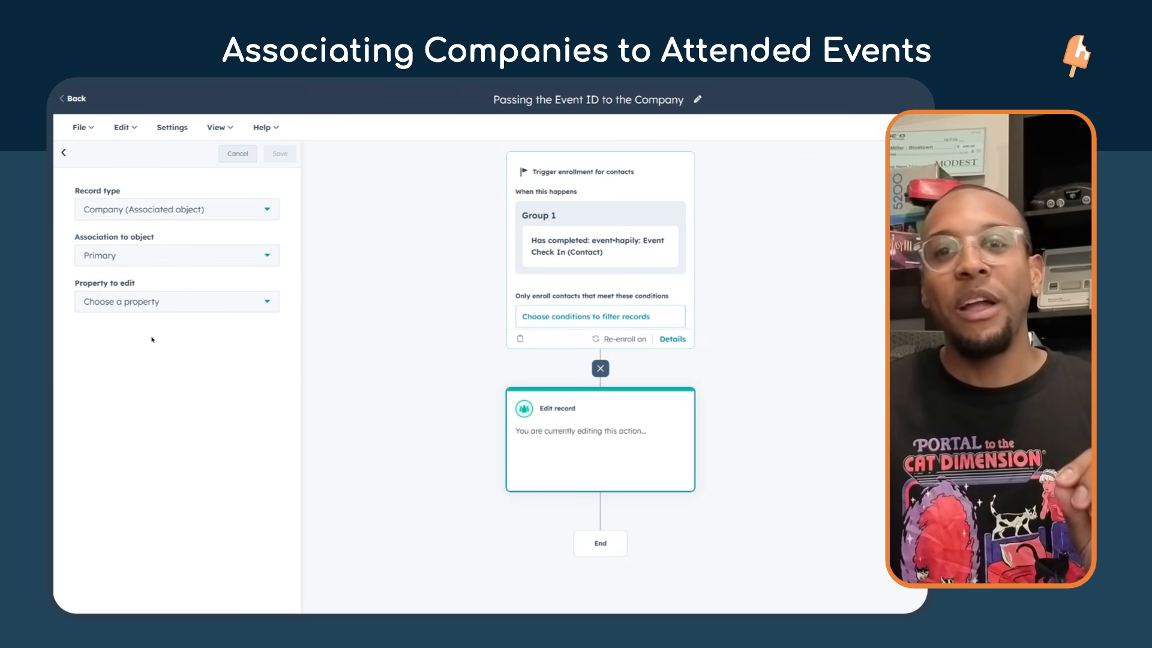
Choose Latest Attended Event ID as the company property to edit.
{"action": "left_click", "coordinate": [141, 301]}
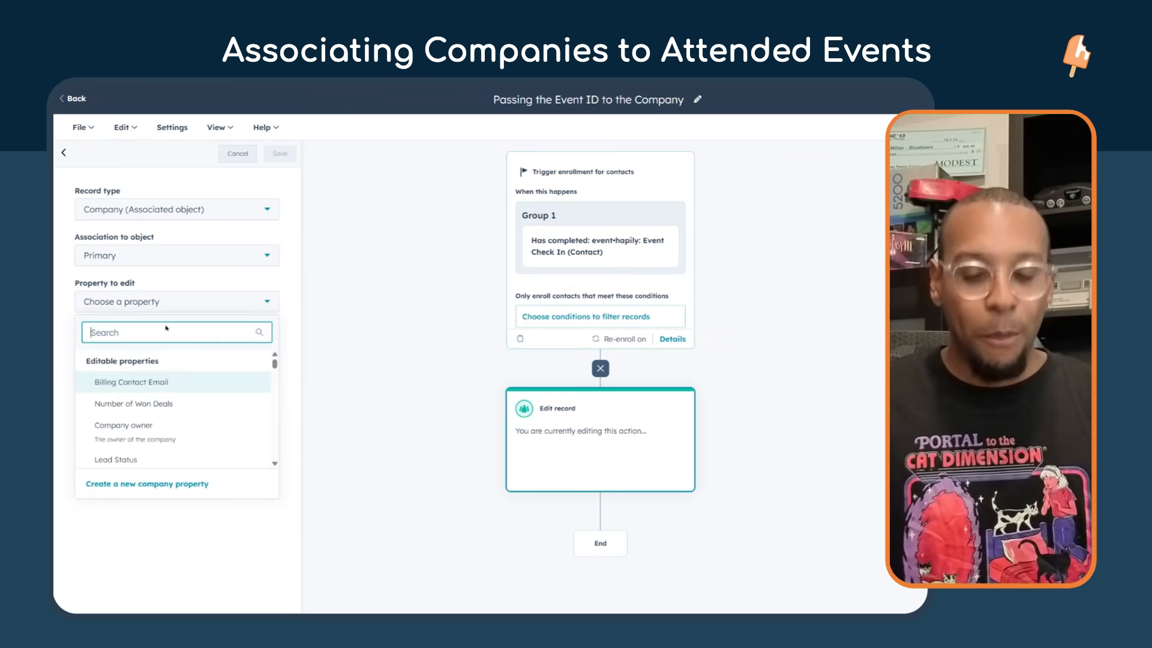
{"action": "type", "text": "latest"}
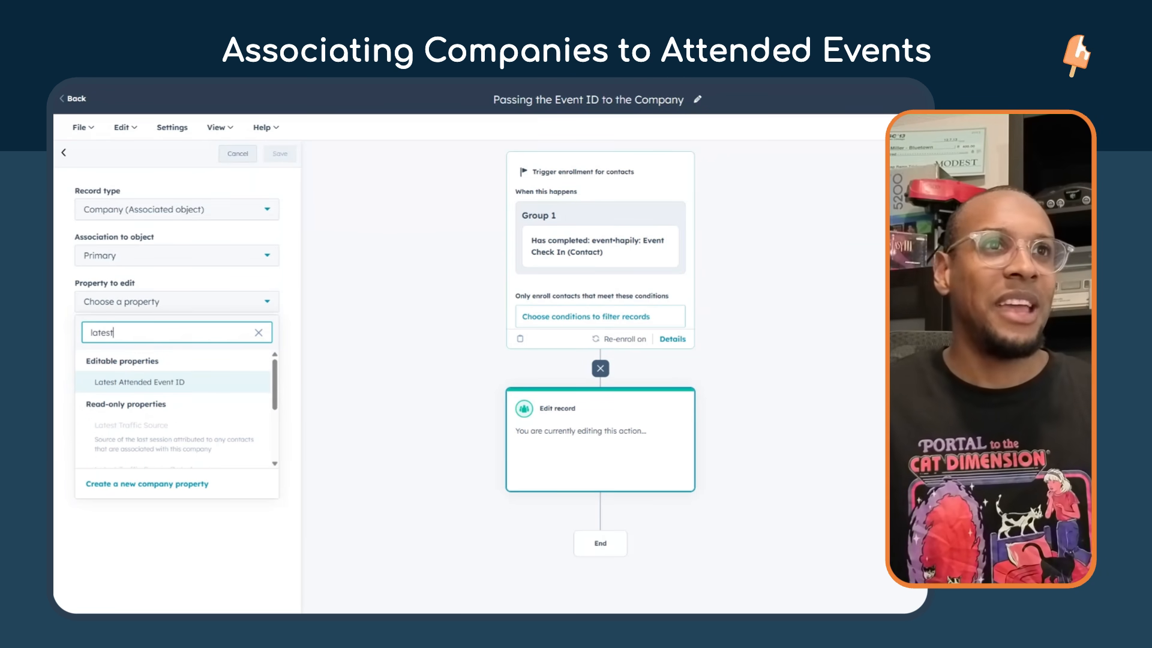
{"action": "left_click", "coordinate": [195, 383]}
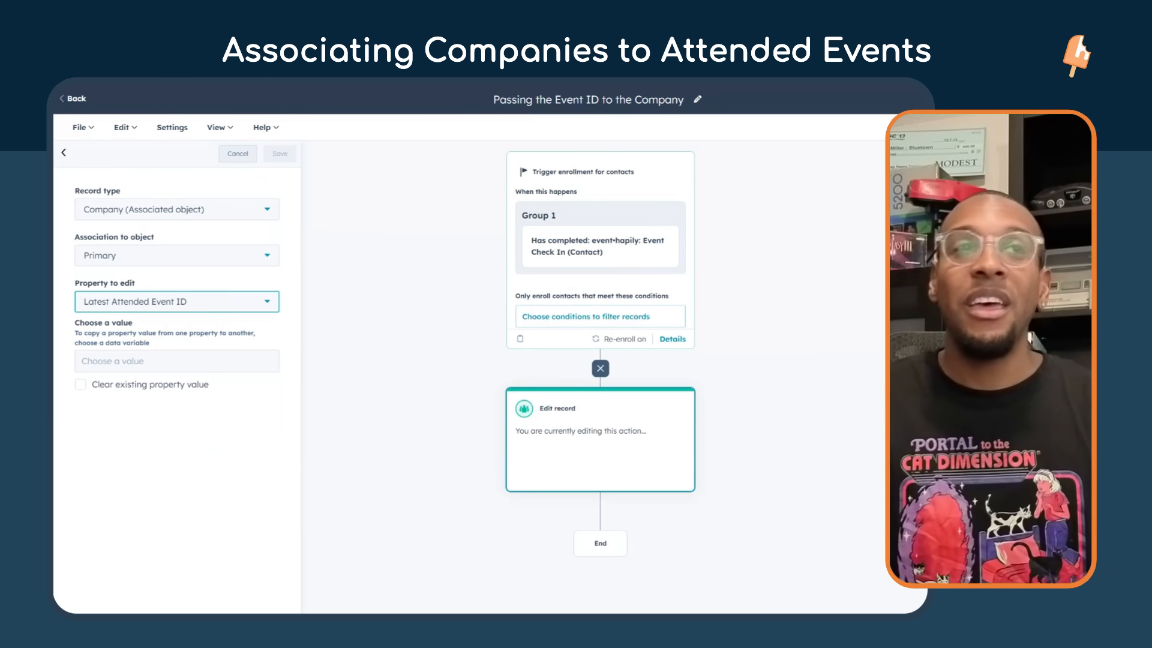
Set the property's value to the Event ID from the event•hapily Event Check In (Contact) trigger and save the action.
{"action": "left_click", "coordinate": [142, 361]}
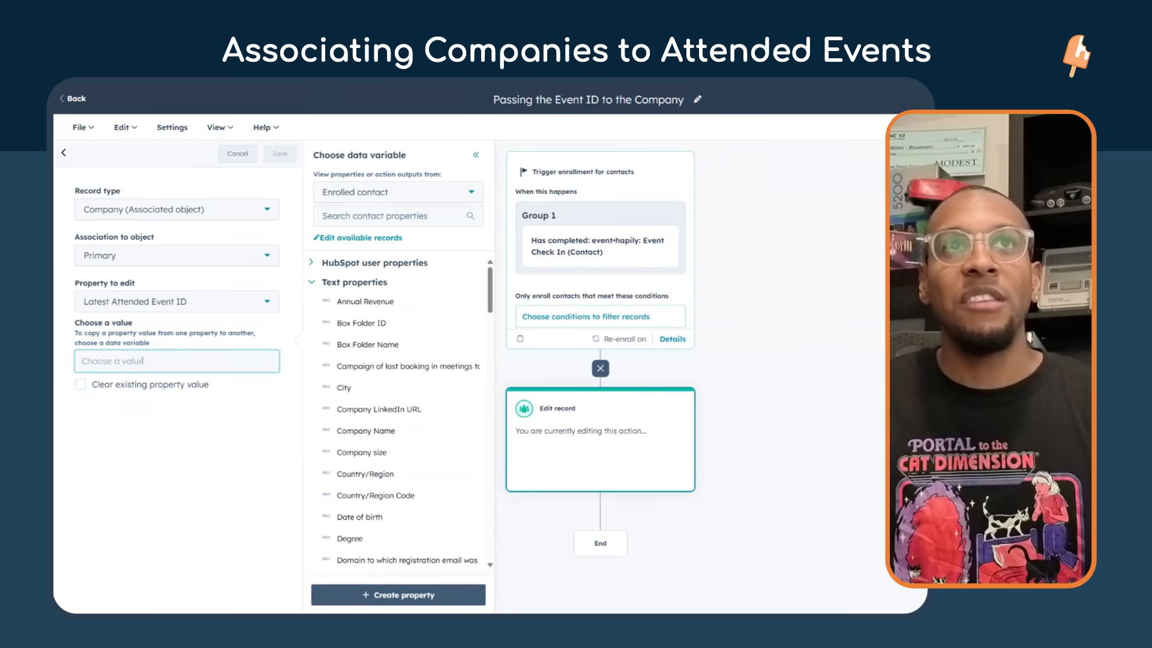
{"action": "left_click", "coordinate": [398, 197]}
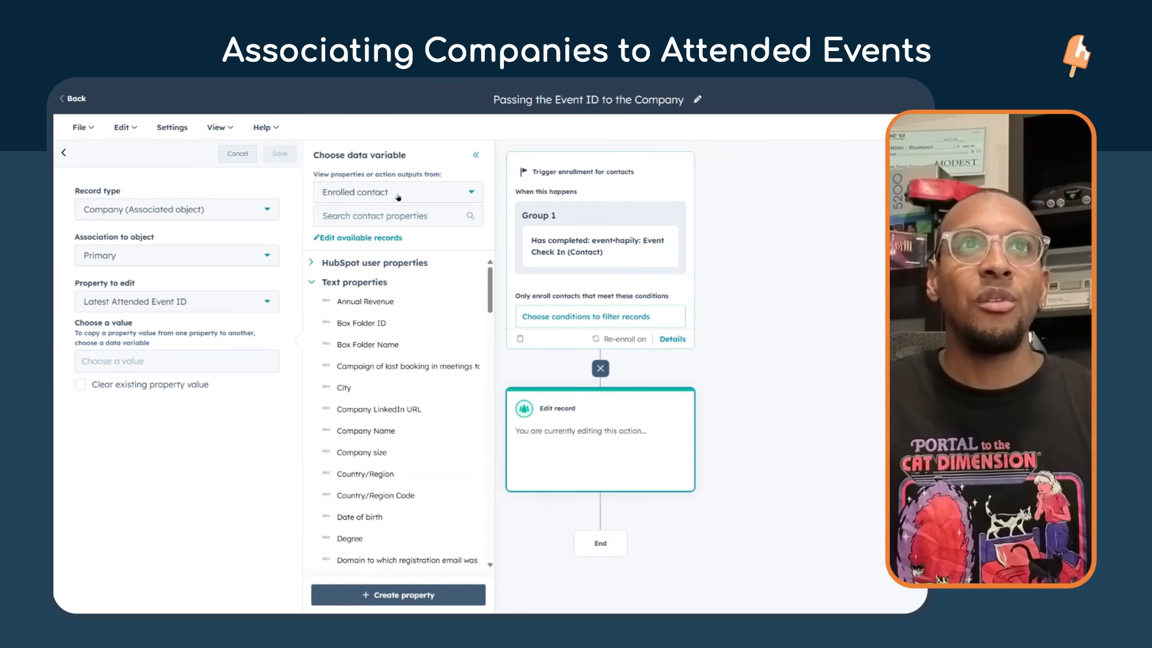
{"action": "left_click", "coordinate": [397, 195]}
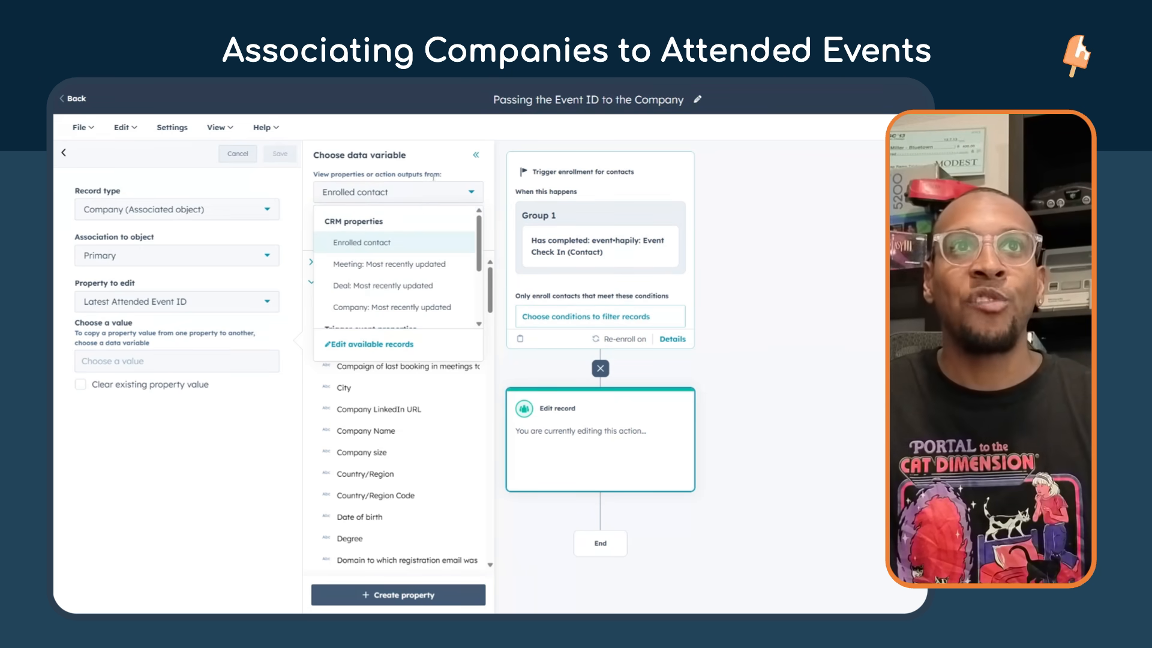
{"action": "scroll", "coordinate": [387, 252], "scroll_direction": "down", "scroll_amount": 3}
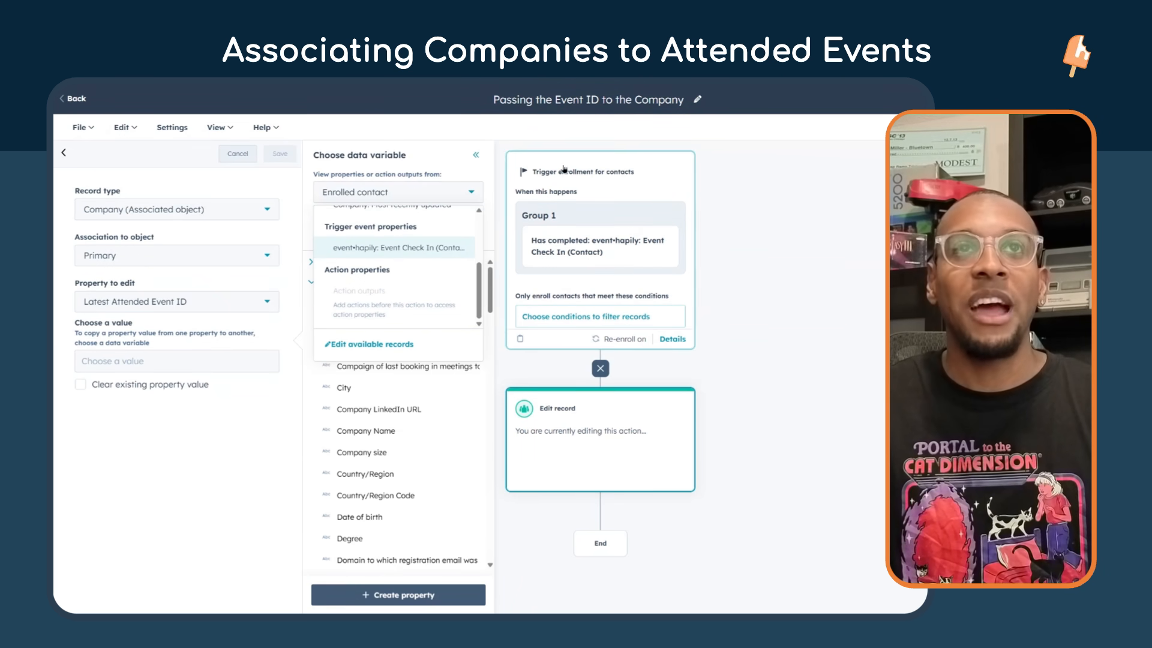
{"action": "left_click", "coordinate": [392, 253]}
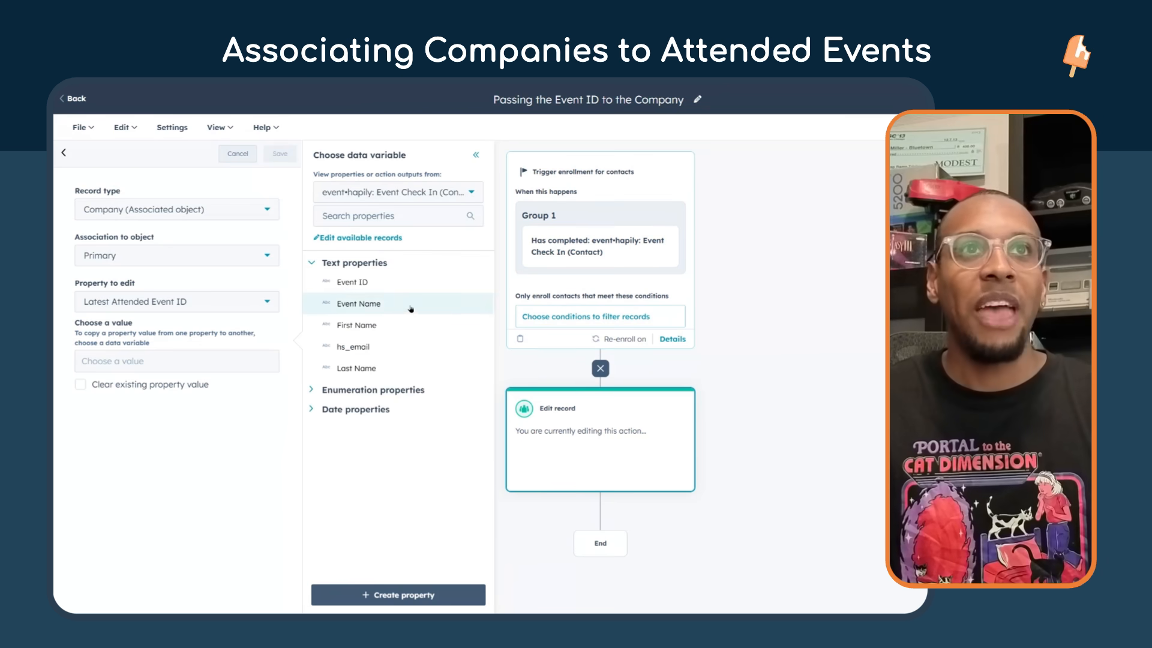
{"action": "left_click", "coordinate": [383, 289]}
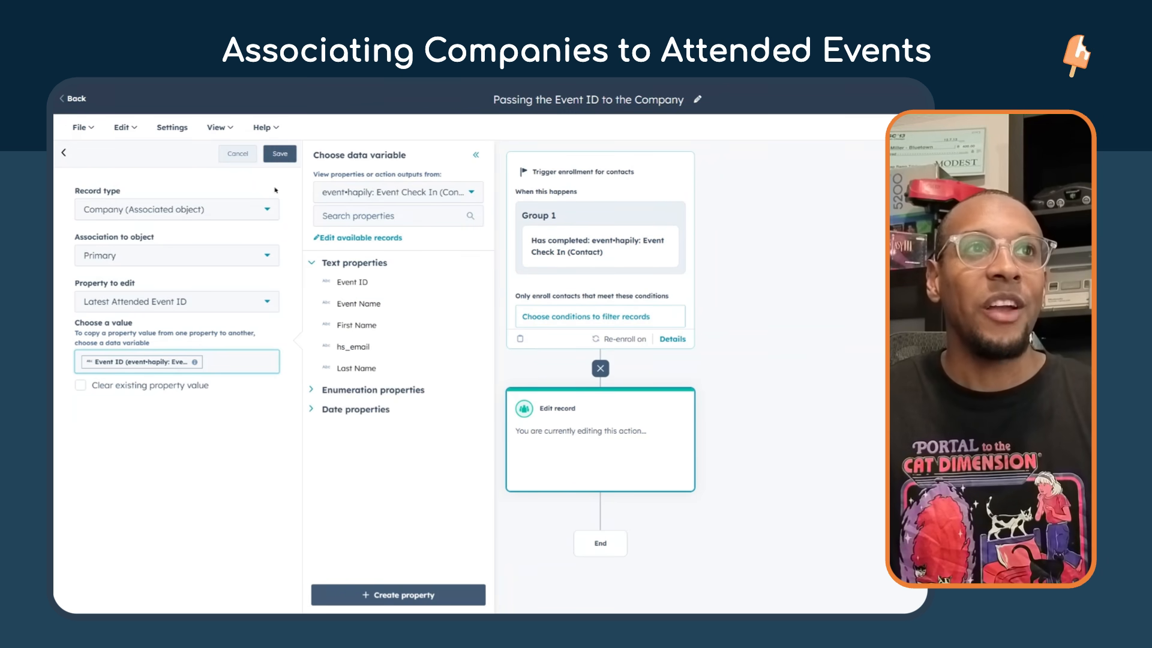
{"action": "left_click", "coordinate": [280, 154]}
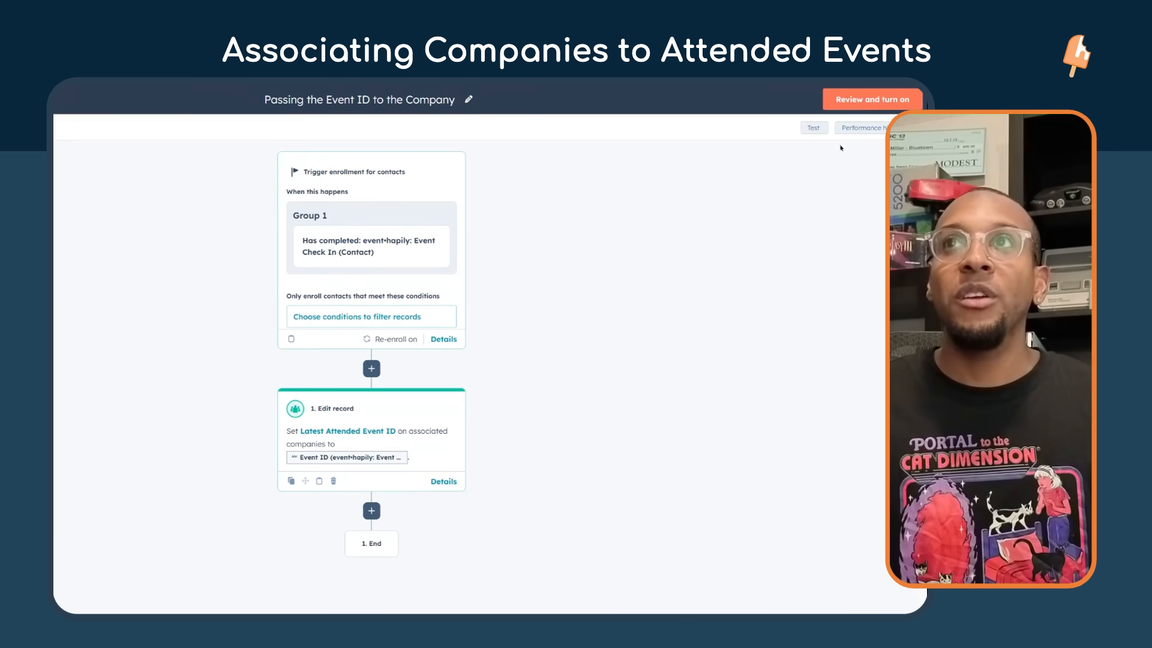
Turn on the Passing the Event ID to the Company workflow, skipping the remaining review steps.
{"action": "left_click", "coordinate": [863, 102]}
{"action": "scroll", "coordinate": [684, 399], "scroll_direction": "down", "scroll_amount": 10}
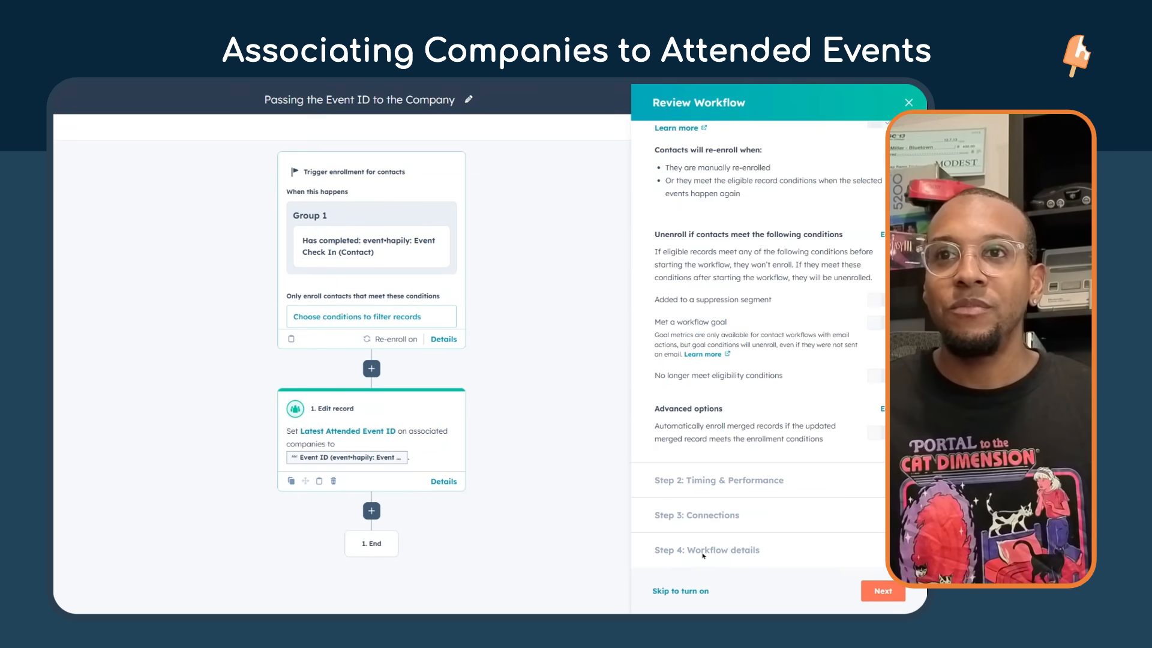
{"action": "left_click", "coordinate": [680, 591]}
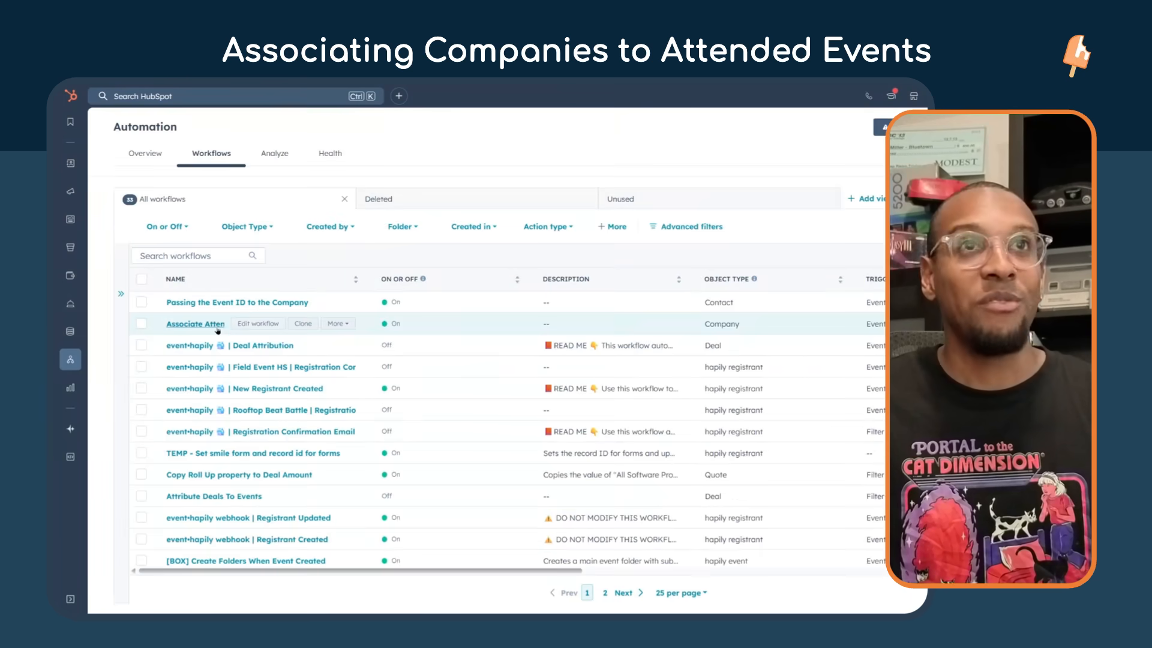
Examine the start trigger and Create associations action of the Associate Attending Companies to Events workflow without changing them.
{"action": "left_click", "coordinate": [198, 324]}
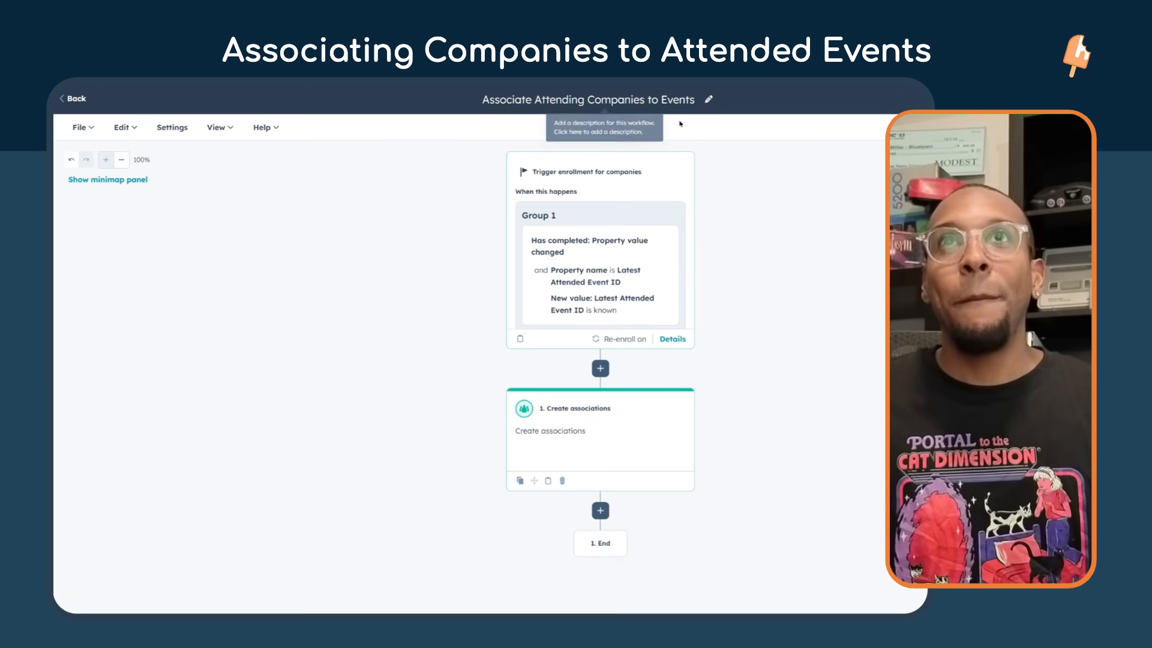
{"action": "left_click", "coordinate": [598, 285]}
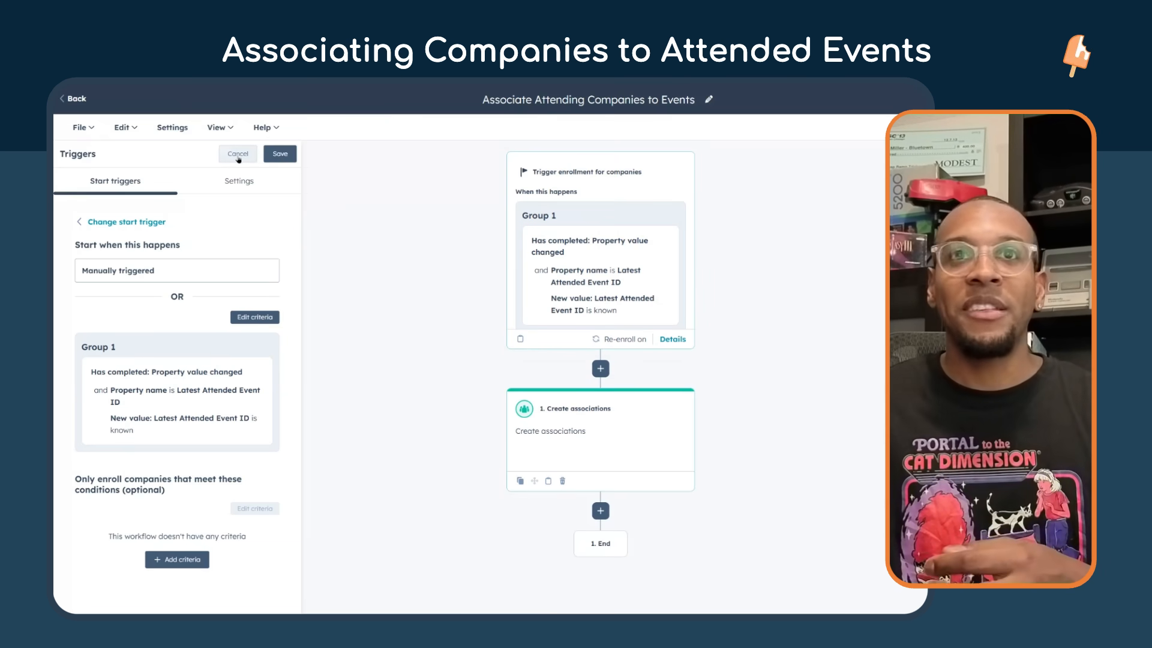
{"action": "left_click", "coordinate": [238, 155]}
{"action": "left_click", "coordinate": [634, 457]}
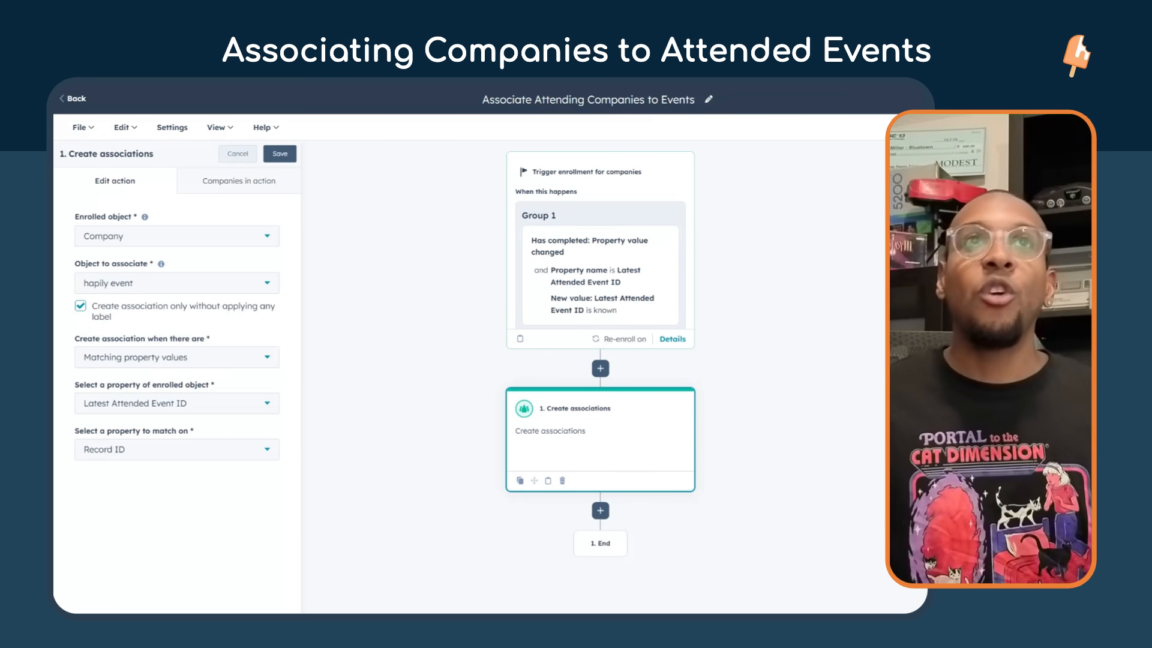
{"action": "left_click", "coordinate": [77, 99]}
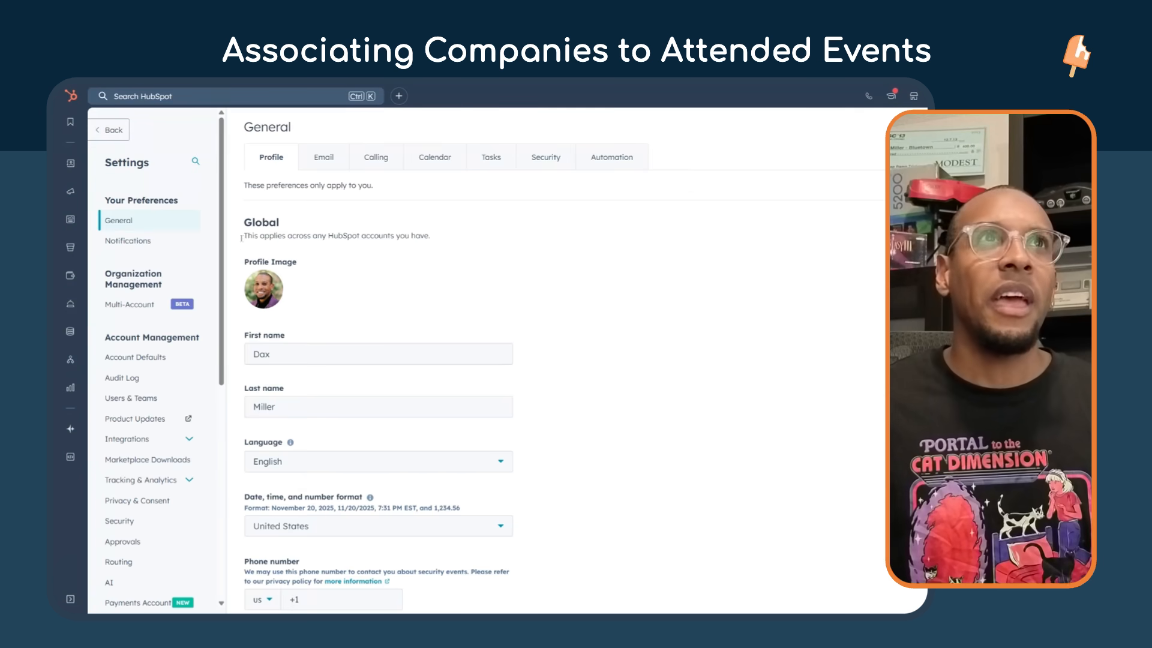
Open the Properties settings and switch the object to Company properties.
{"action": "scroll", "coordinate": [139, 452], "scroll_direction": "down", "scroll_amount": 3}
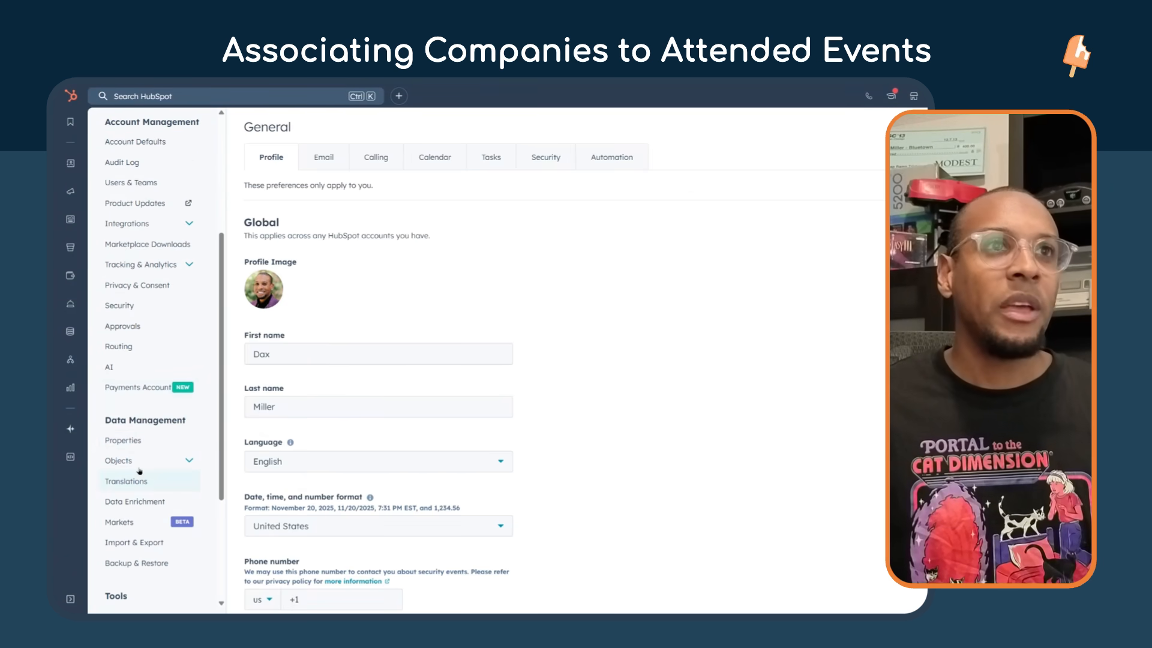
{"action": "left_click", "coordinate": [123, 441]}
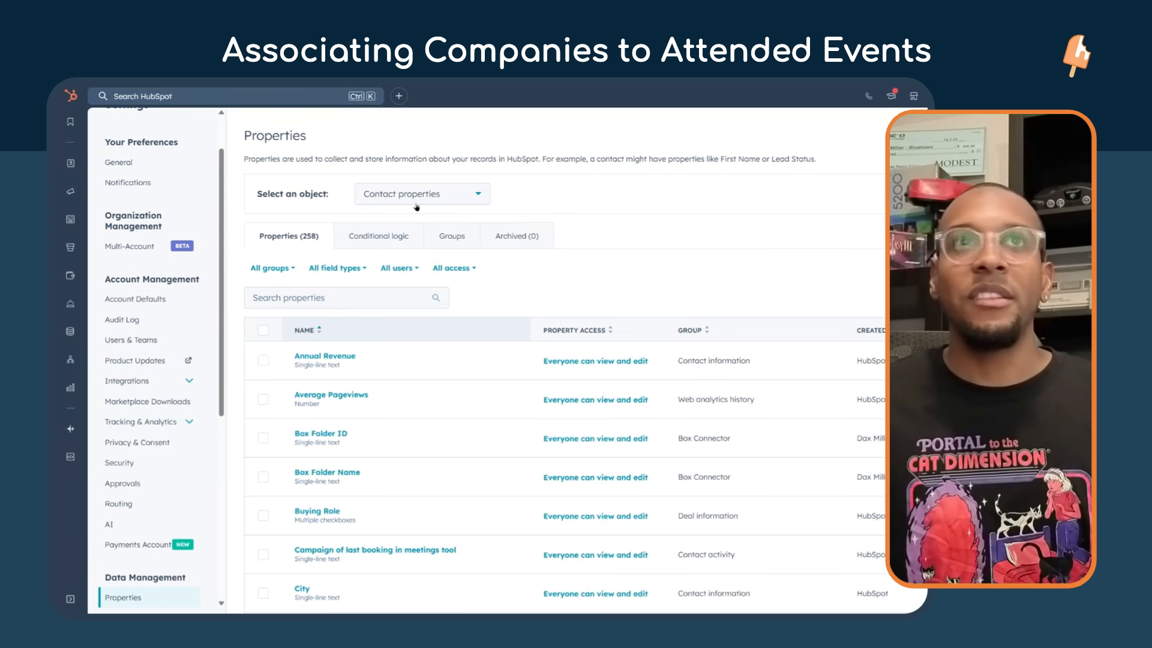
{"action": "left_click", "coordinate": [416, 197]}
{"action": "left_click", "coordinate": [415, 273]}
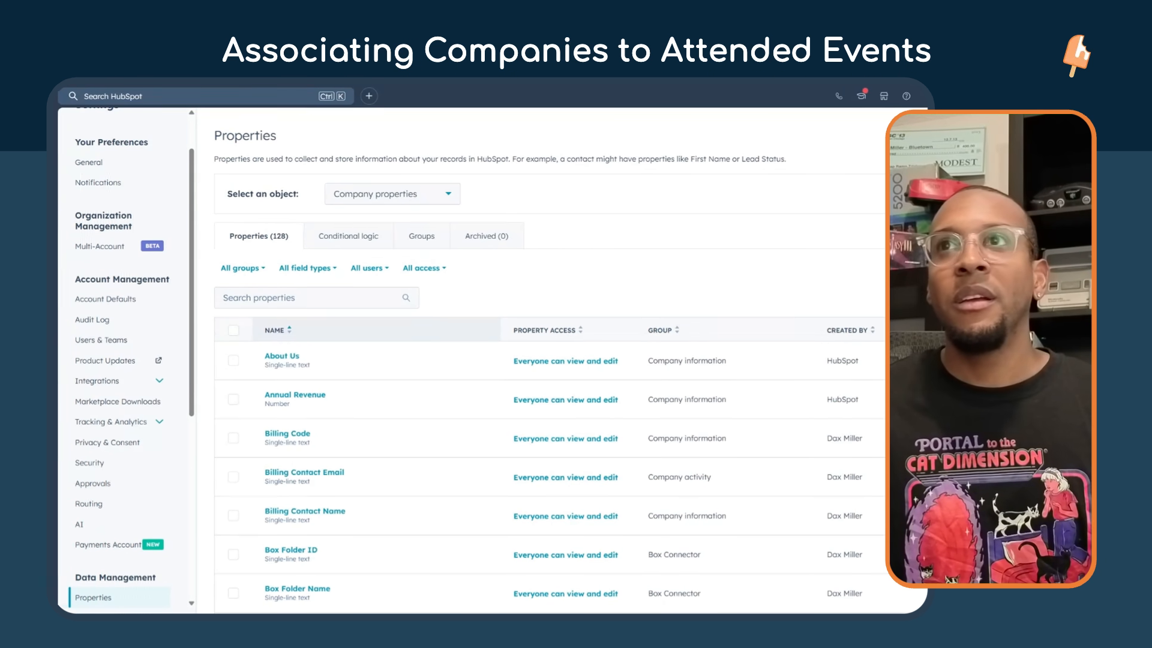
Manually create a company property labelled "Number of Attended Events" with the Rollup field type.
{"action": "left_click", "coordinate": [881, 300]}
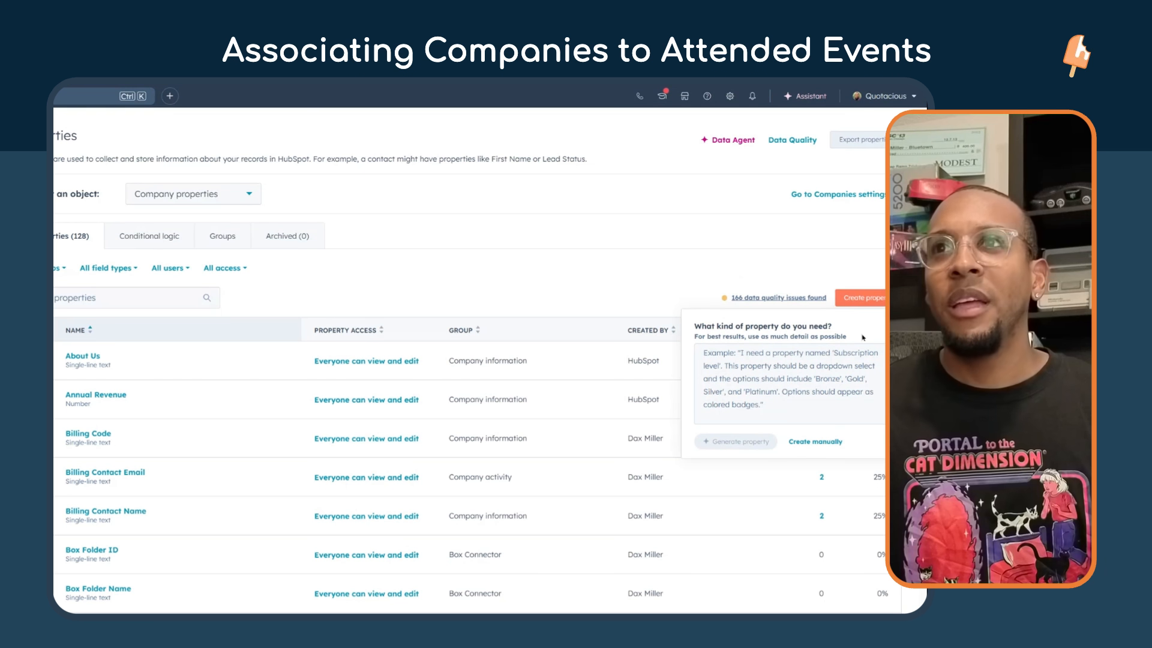
{"action": "left_click", "coordinate": [815, 442]}
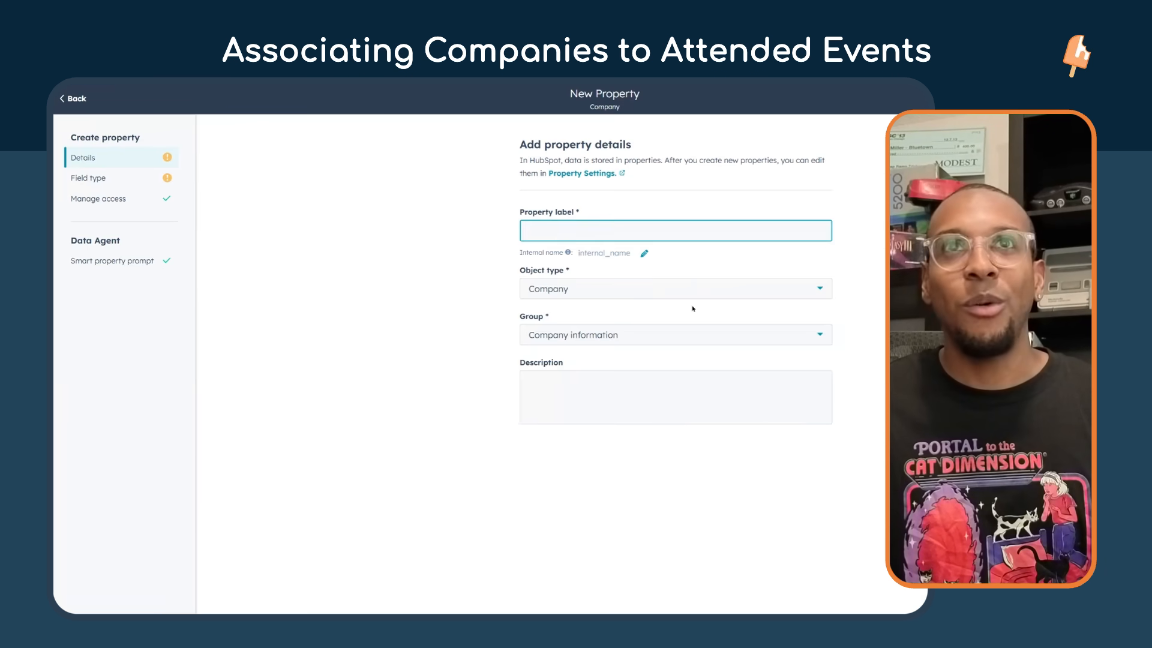
{"action": "left_click", "coordinate": [687, 230]}
{"action": "type", "text": "Number of Atte"}
{"action": "type", "text": "nded Events"}
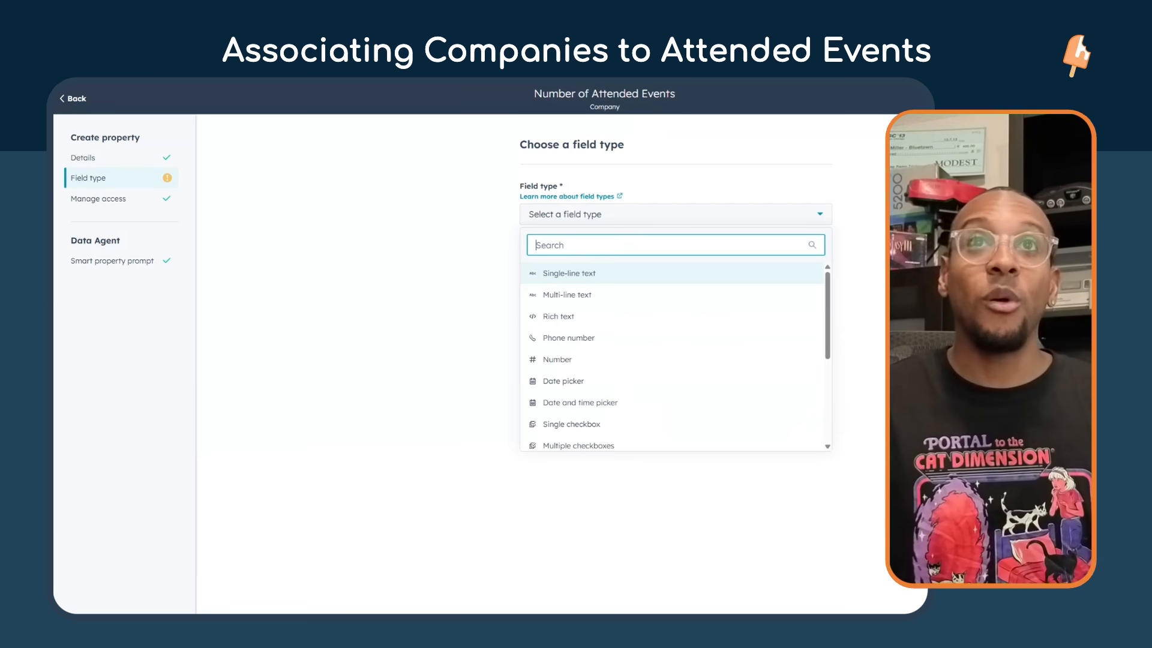
{"action": "type", "text": "roll"}
{"action": "left_click", "coordinate": [580, 275]}
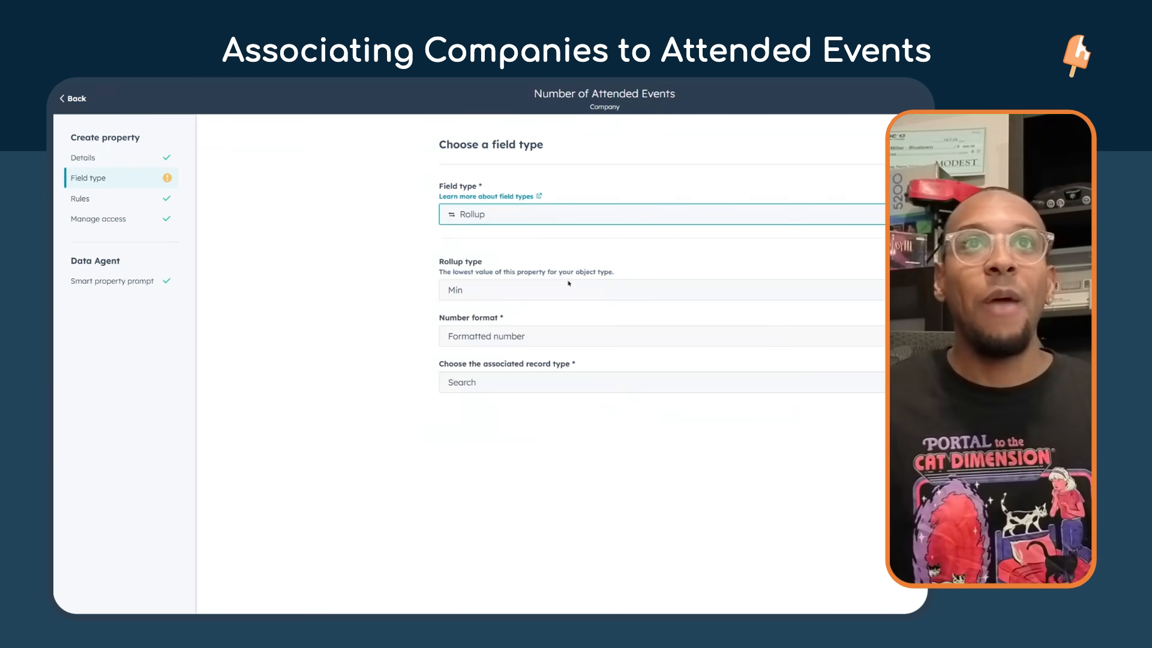
Set the rollup type to Count and the number format to Unformatted number.
{"action": "left_click", "coordinate": [502, 293]}
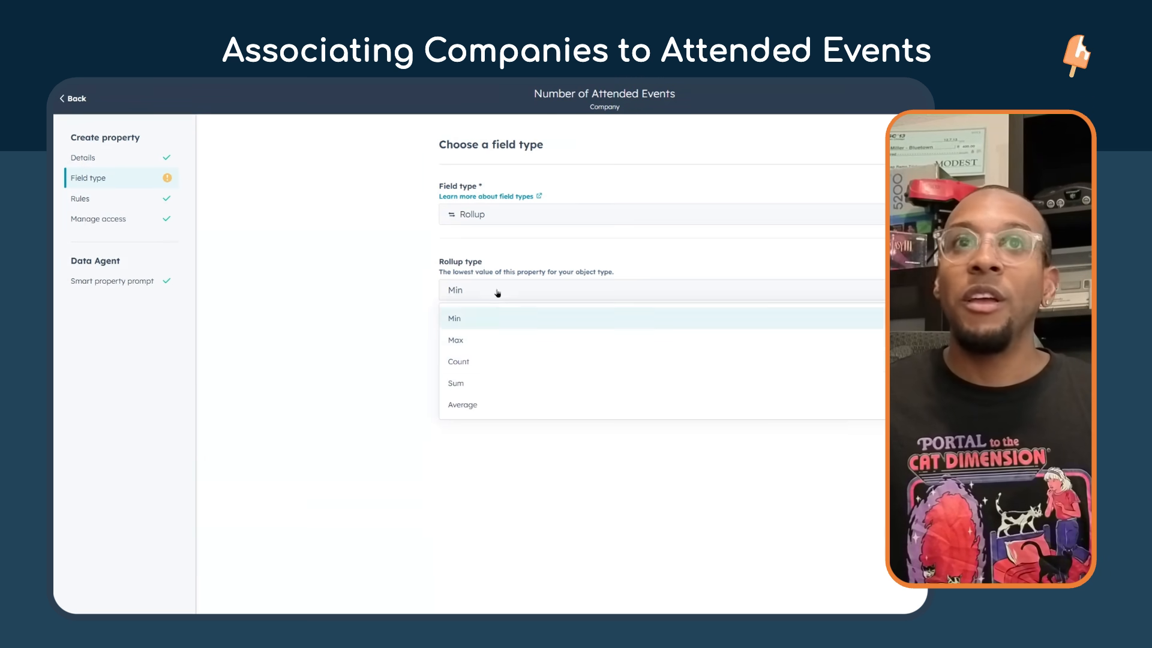
{"action": "left_click", "coordinate": [502, 366]}
{"action": "left_click", "coordinate": [498, 340]}
{"action": "left_click", "coordinate": [505, 396]}
Set the rollup's associated record type to hapily event and its associated record property to Record ID.
{"action": "left_click", "coordinate": [505, 387]}
{"action": "type", "text": "hap"}
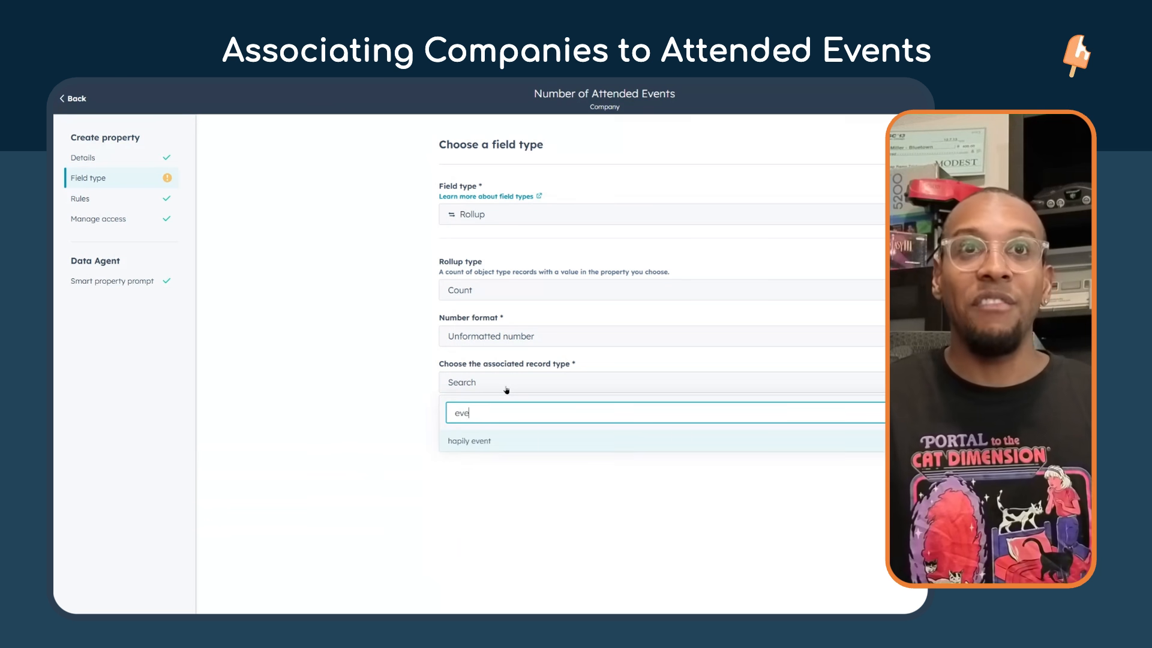
{"action": "left_click", "coordinate": [510, 441]}
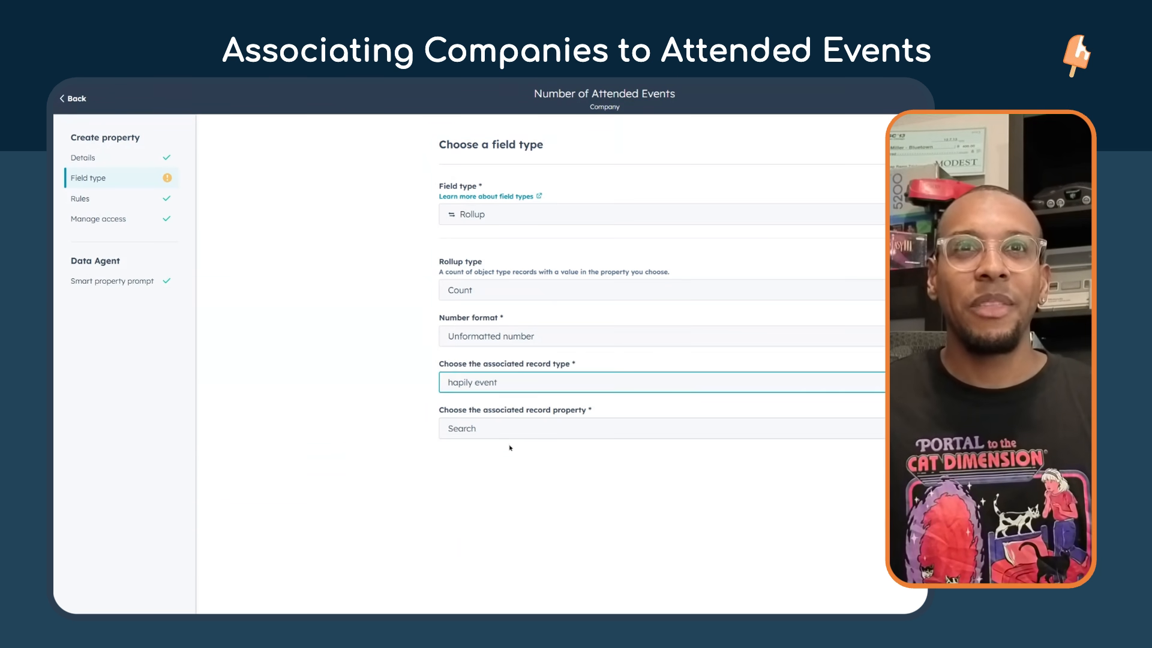
{"action": "left_click", "coordinate": [474, 433]}
{"action": "type", "text": "record"}
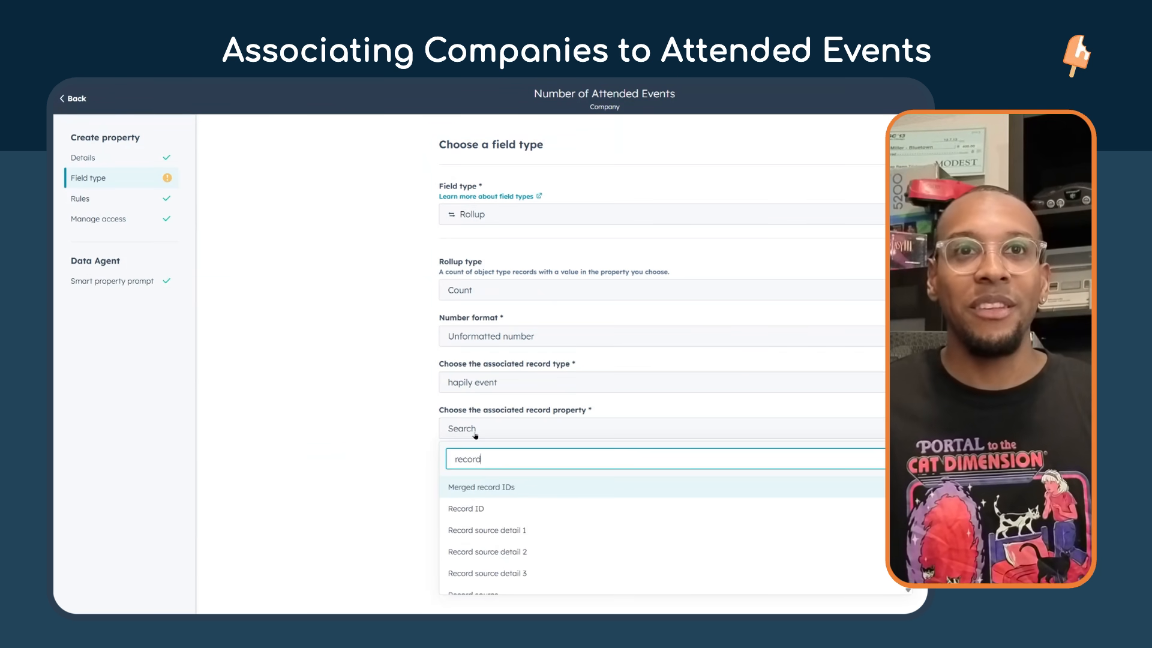
{"action": "left_click", "coordinate": [507, 514]}
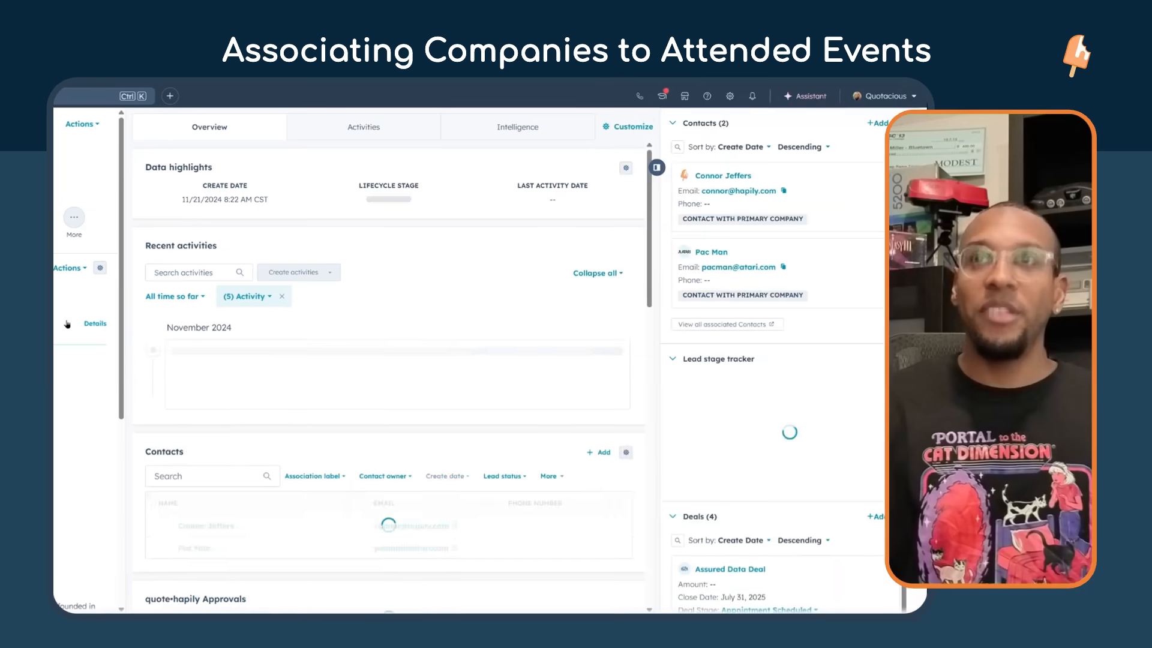
Search all properties of the Atari company record for "number" and check its Number of Attended Events value.
{"action": "type", "text": "number"}
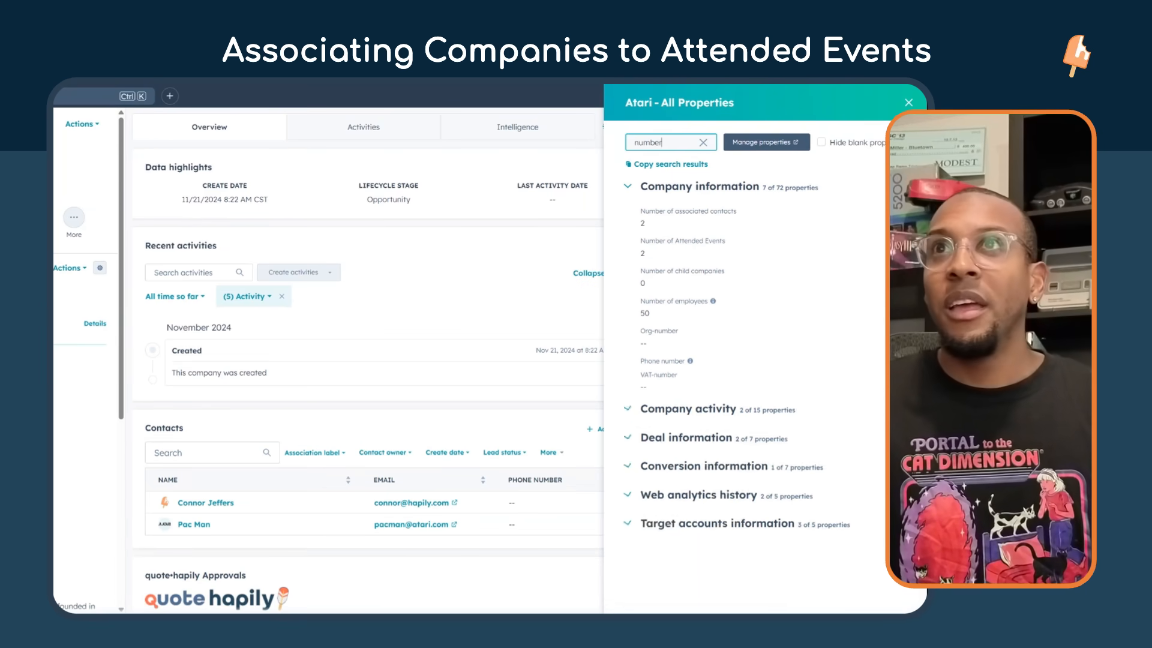
{"action": "left_click_drag", "start_coordinate": [656, 253], "coordinate": [641, 254]}
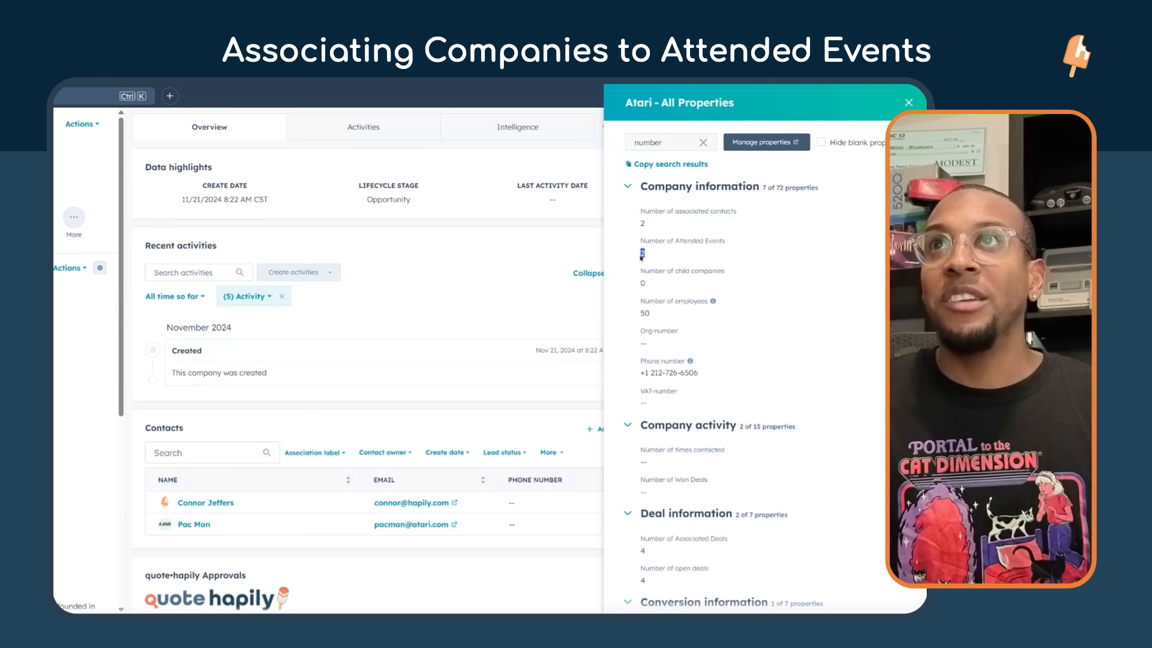
{"action": "left_click", "coordinate": [909, 102]}
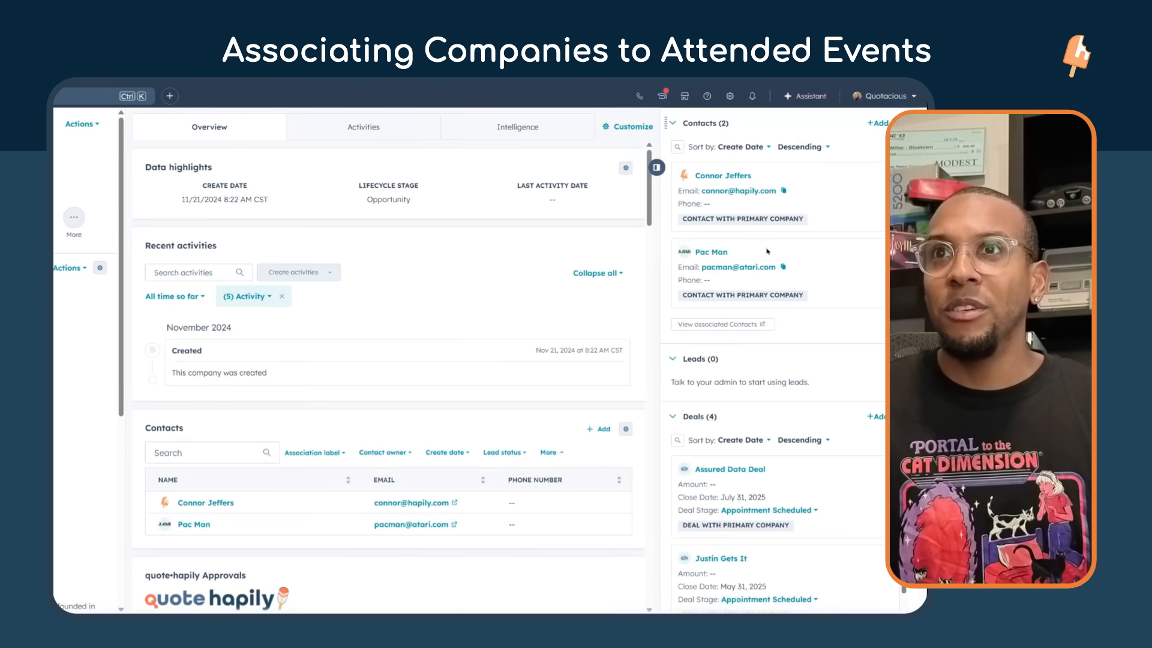
Examine the hapily events associated with the Atari company record.
{"action": "scroll", "coordinate": [779, 379], "scroll_direction": "down", "scroll_amount": 10}
{"action": "scroll", "coordinate": [744, 366], "scroll_direction": "up", "scroll_amount": 1}
{"action": "scroll", "coordinate": [736, 361], "scroll_direction": "down", "scroll_amount": 2}
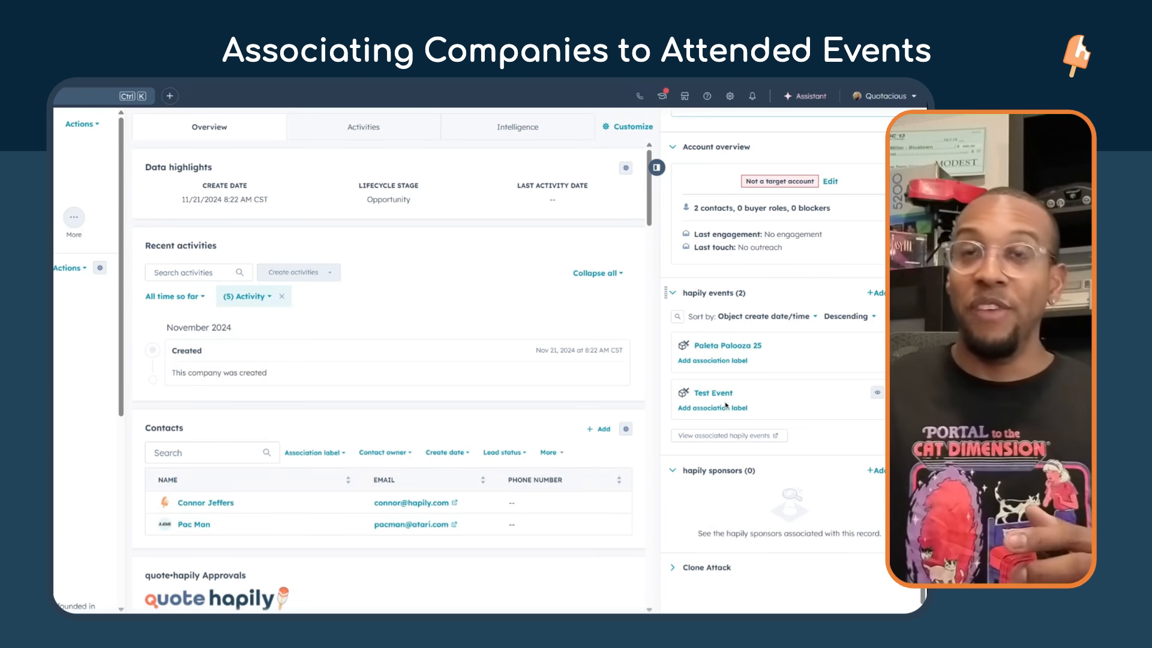